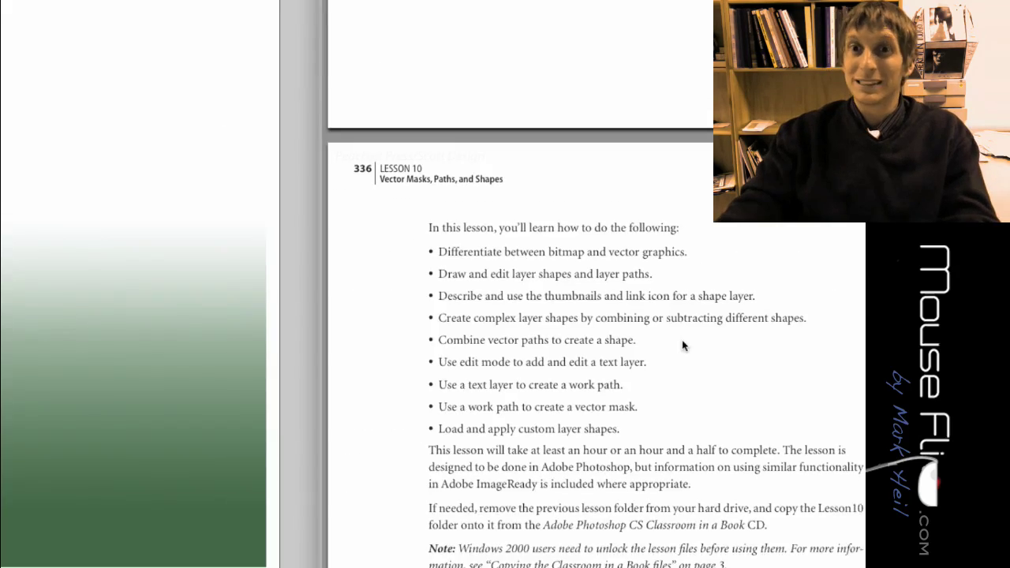
Scroll golf.pdf down to page 340's 'Adding a colored shape to the background' section
{"action": "scroll", "coordinate": [683, 345], "scroll_direction": "down", "scroll_amount": 10}
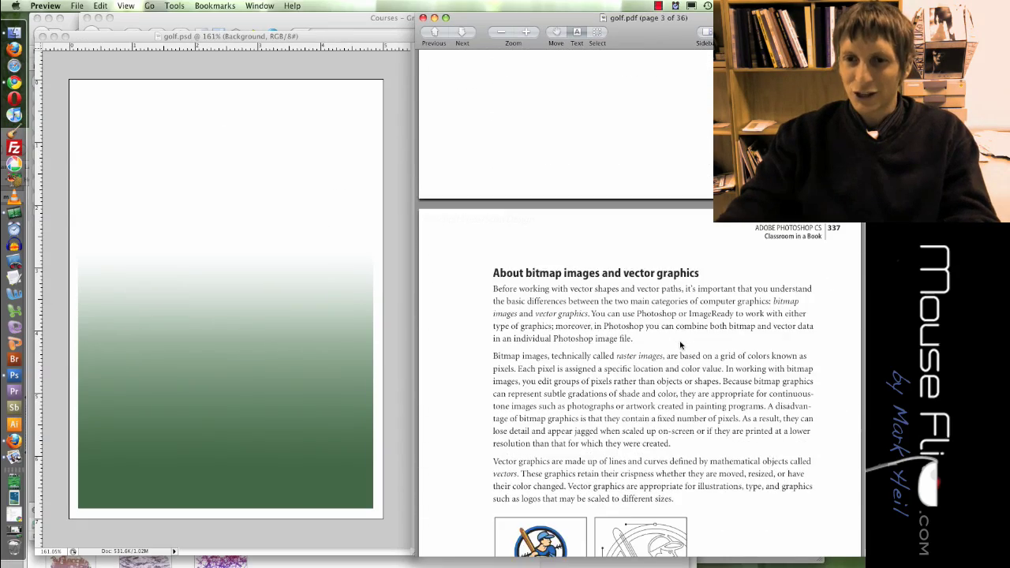
{"action": "scroll", "coordinate": [681, 345], "scroll_direction": "down", "scroll_amount": 5}
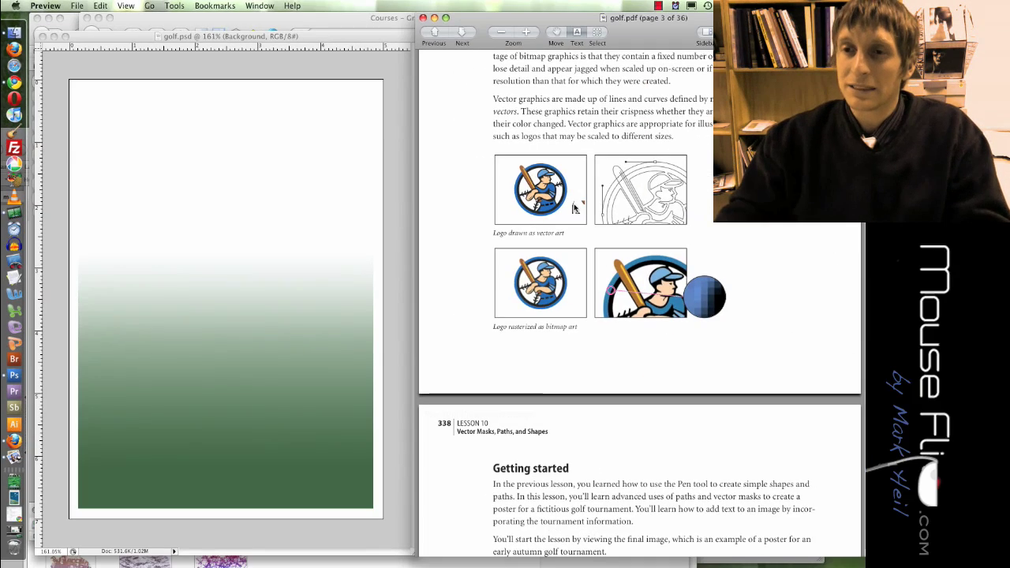
{"action": "scroll", "coordinate": [625, 286], "scroll_direction": "down", "scroll_amount": 10}
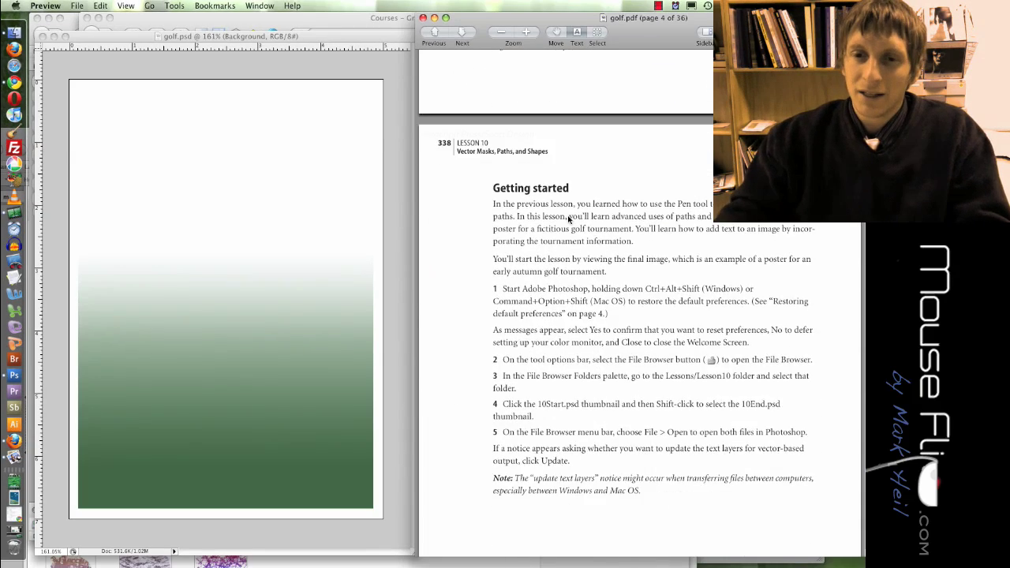
{"action": "scroll", "coordinate": [568, 219], "scroll_direction": "down", "scroll_amount": 8}
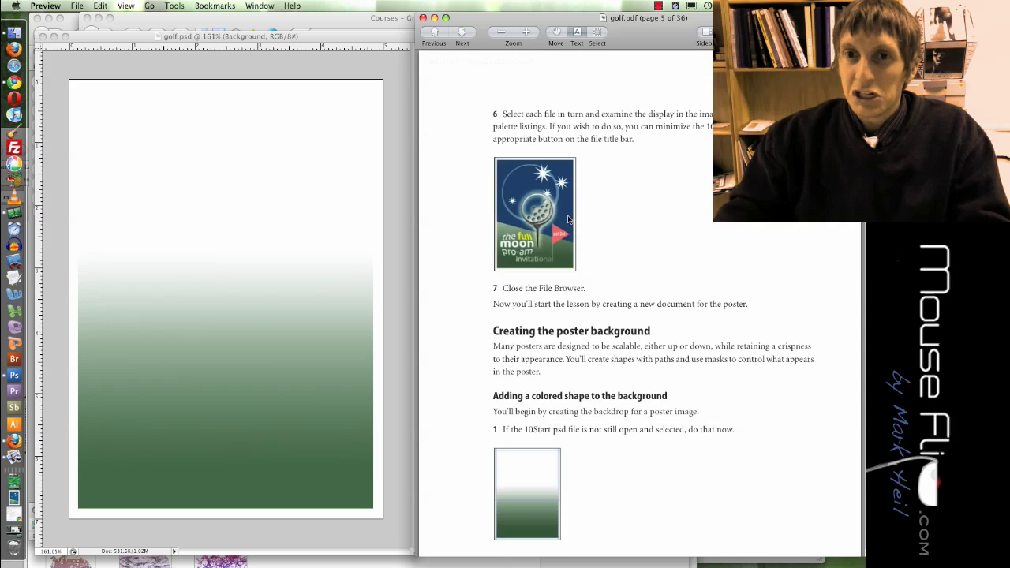
{"action": "scroll", "coordinate": [568, 219], "scroll_direction": "down", "scroll_amount": 9}
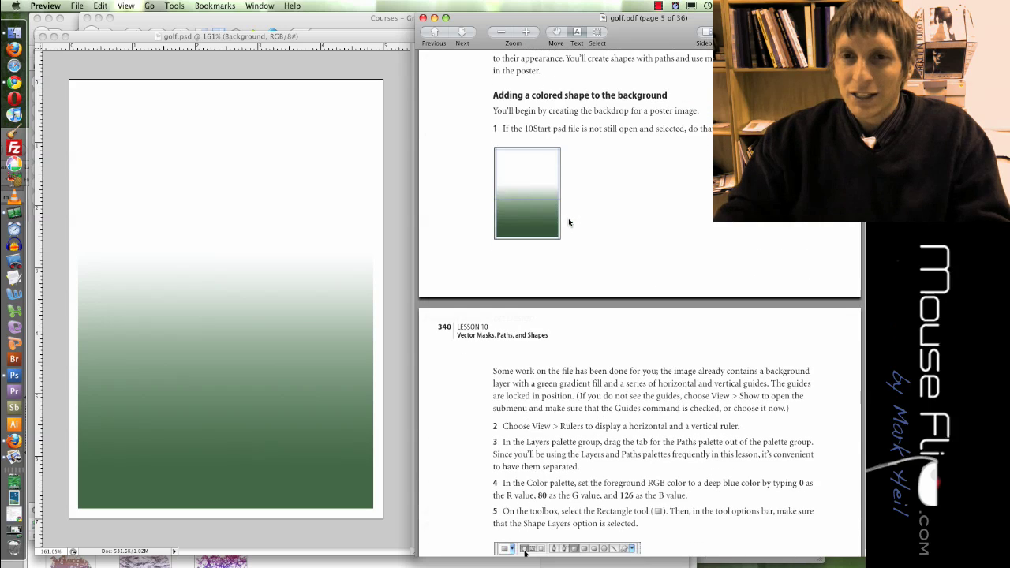
Show the guides on golf.psd and drag out one horizontal and one vertical test guide
{"action": "left_click", "coordinate": [261, 257]}
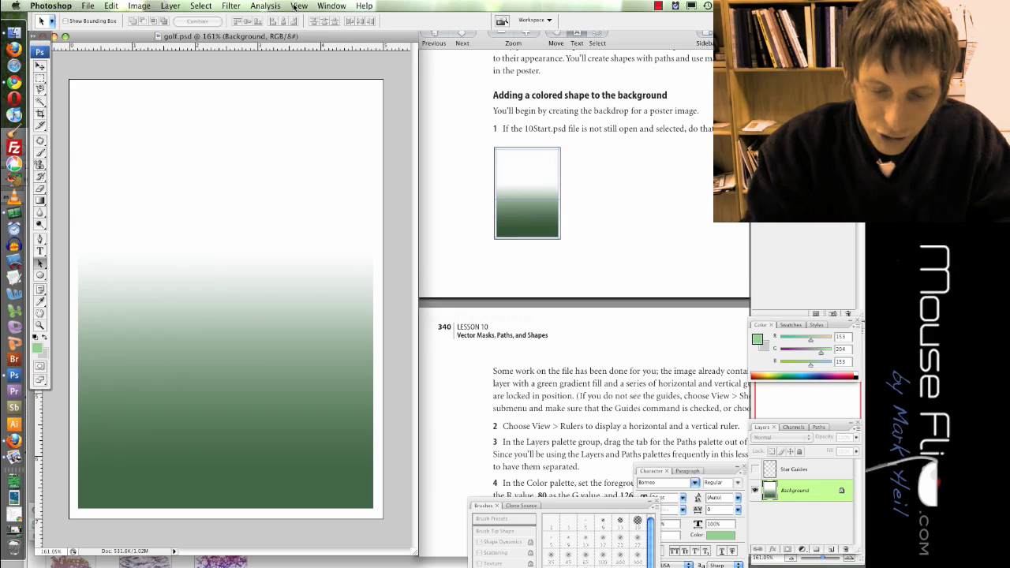
{"action": "key", "text": "super+semicolon"}
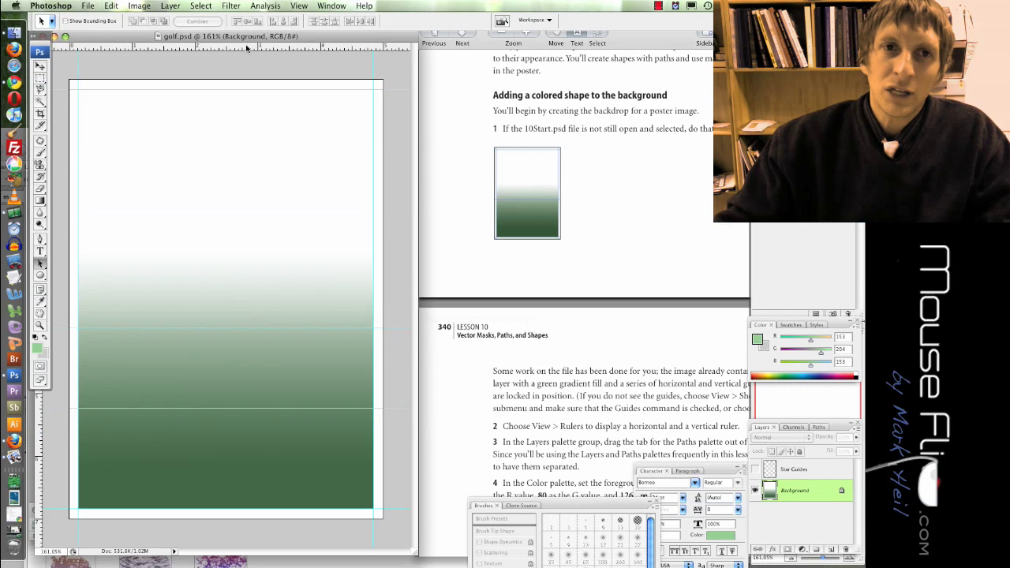
{"action": "left_click_drag", "start_coordinate": [246, 48], "coordinate": [246, 163]}
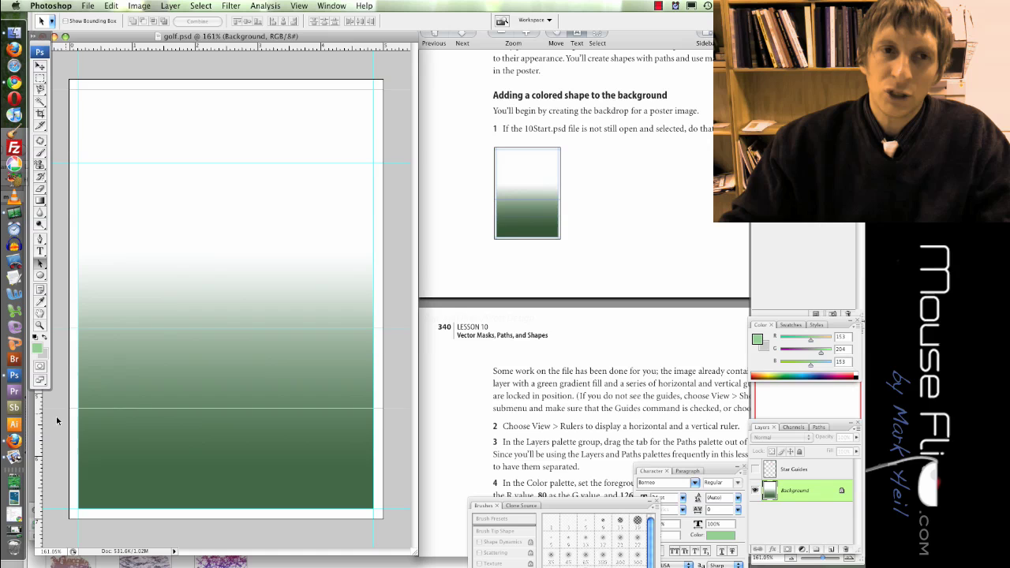
{"action": "left_click_drag", "start_coordinate": [39, 429], "coordinate": [229, 436]}
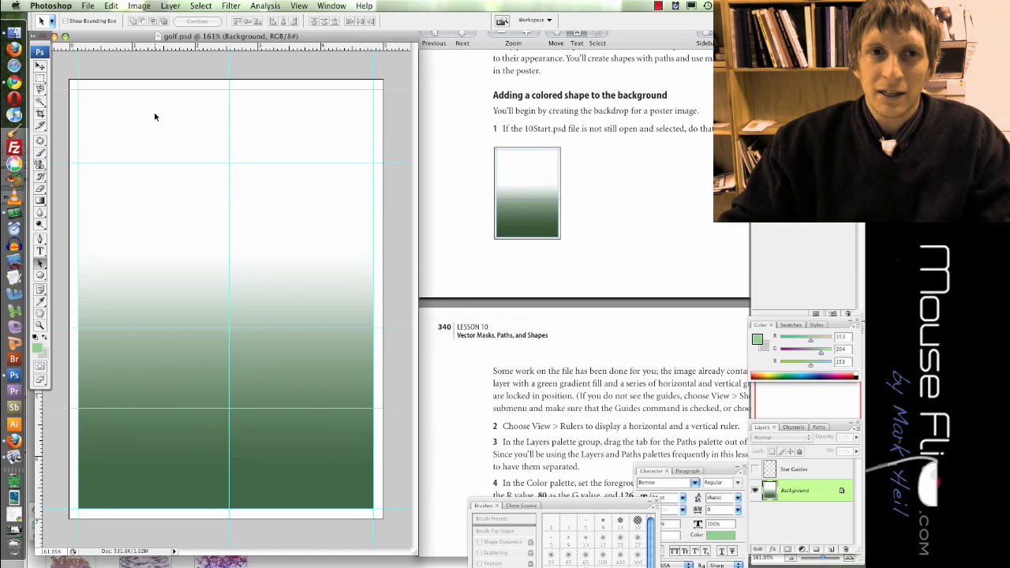
Add a 'TEXT' type layer, move it lower, then revert the poster to its opened state
{"action": "key", "text": "t"}
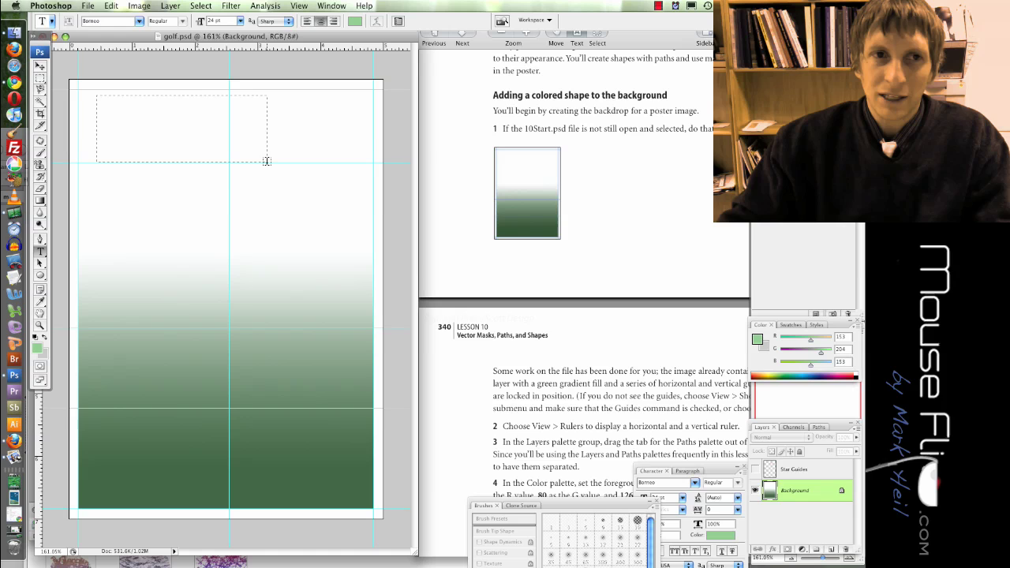
{"action": "left_click_drag", "start_coordinate": [266, 161], "coordinate": [267, 161]}
{"action": "type", "text": "TEXT"}
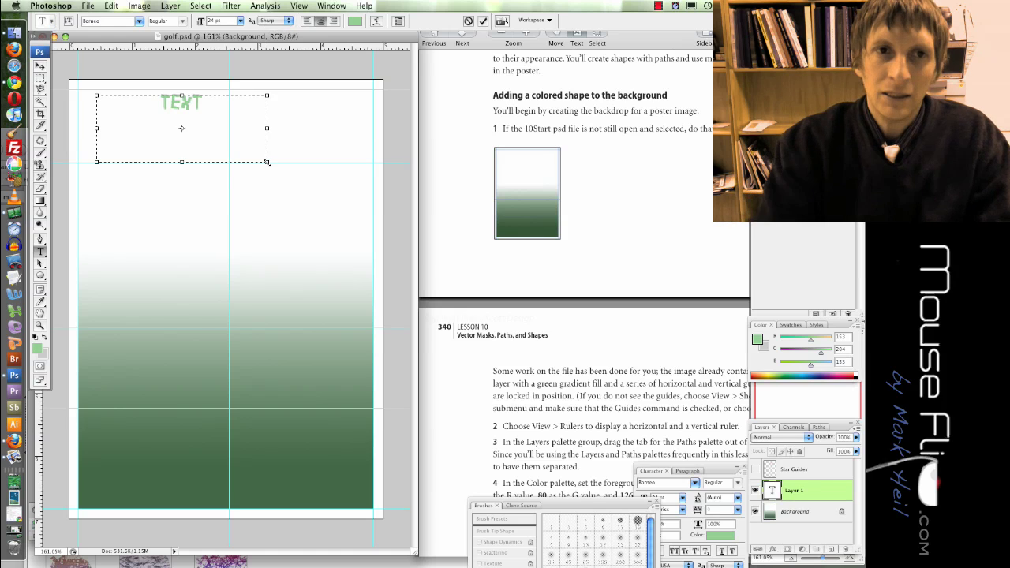
{"action": "left_click", "coordinate": [40, 66]}
{"action": "left_click_drag", "start_coordinate": [181, 102], "coordinate": [182, 154]}
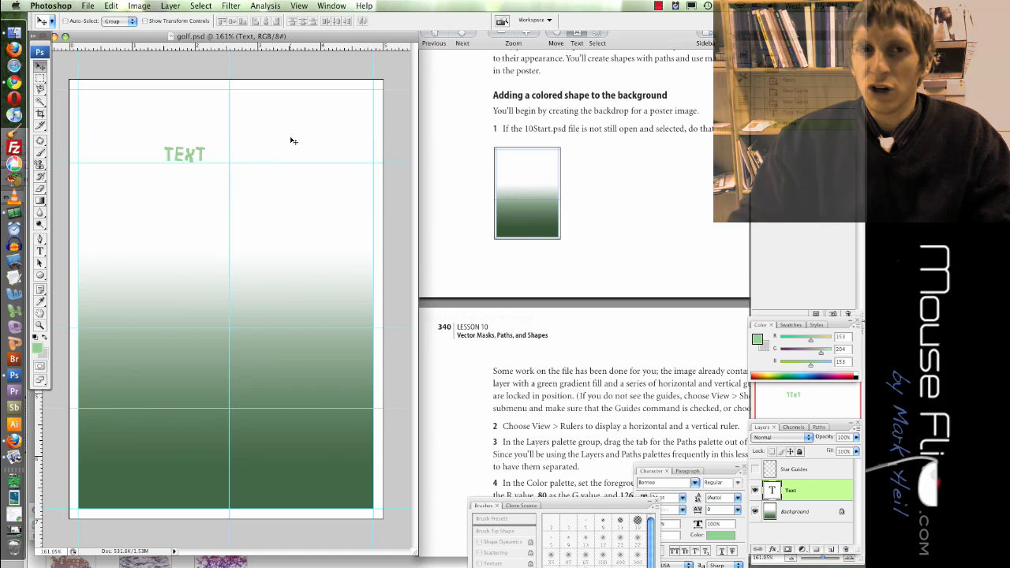
{"action": "key", "text": "super+alt+z"}
{"action": "key", "text": "super+alt+z"}
{"action": "key", "text": "super+alt+z"}
{"action": "key", "text": "super+alt+z"}
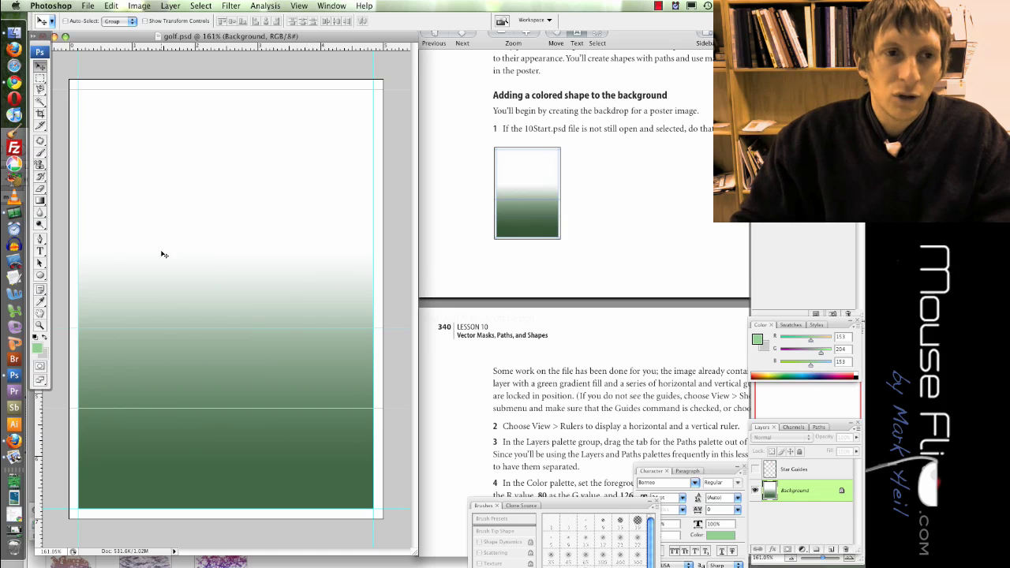
Select the Rectangle Tool from the shape flyout and check the next lesson step
{"action": "left_click", "coordinate": [41, 278]}
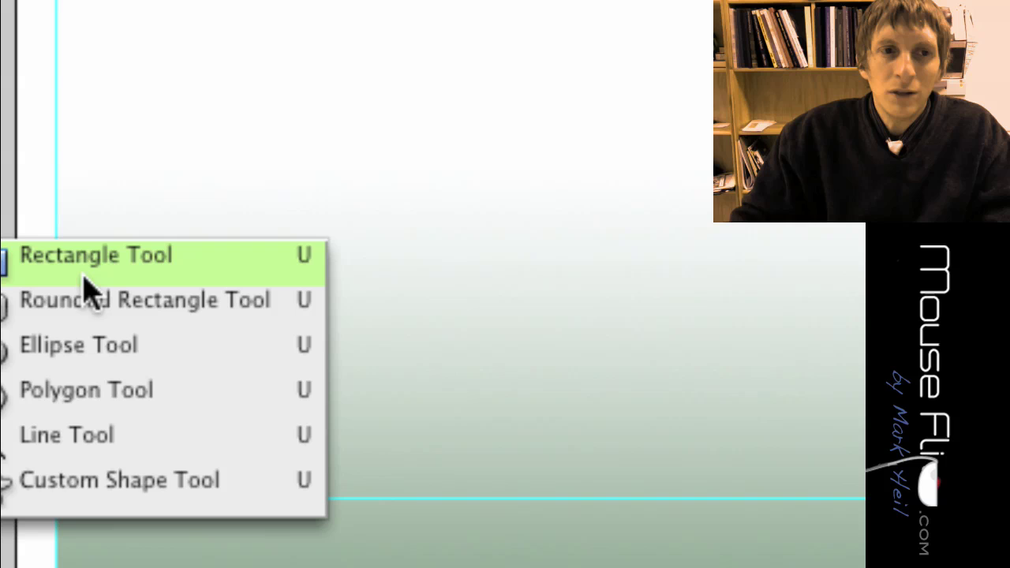
{"action": "left_click", "coordinate": [85, 274]}
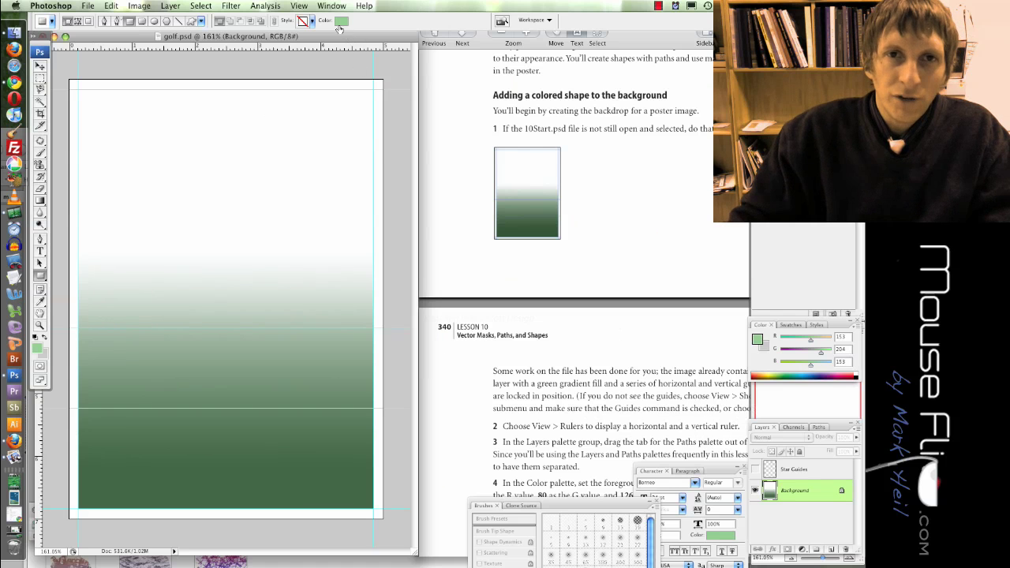
{"action": "left_click", "coordinate": [575, 219]}
{"action": "scroll", "coordinate": [575, 218], "scroll_direction": "down", "scroll_amount": 10}
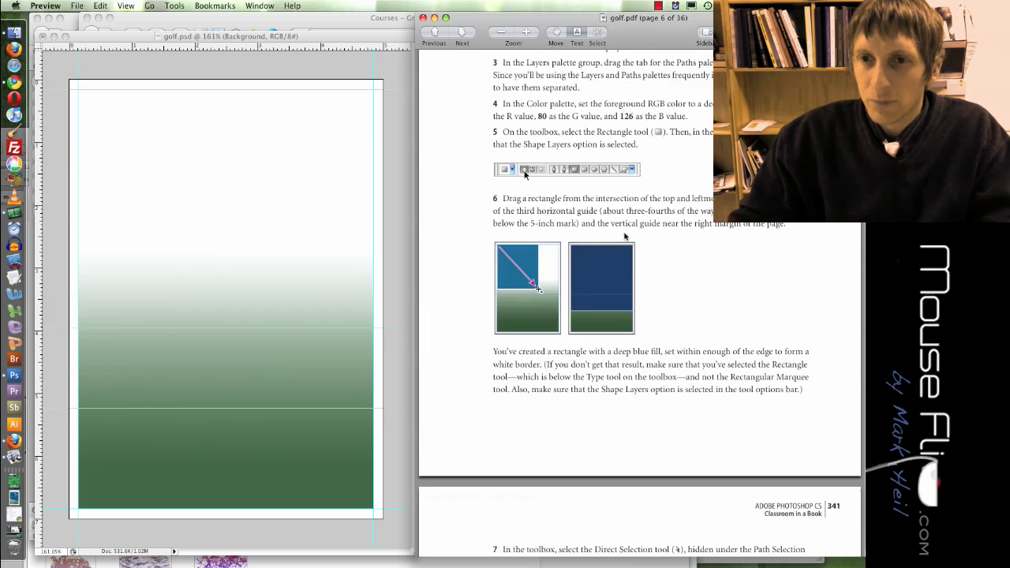
{"action": "scroll", "coordinate": [674, 227], "scroll_direction": "down", "scroll_amount": 5}
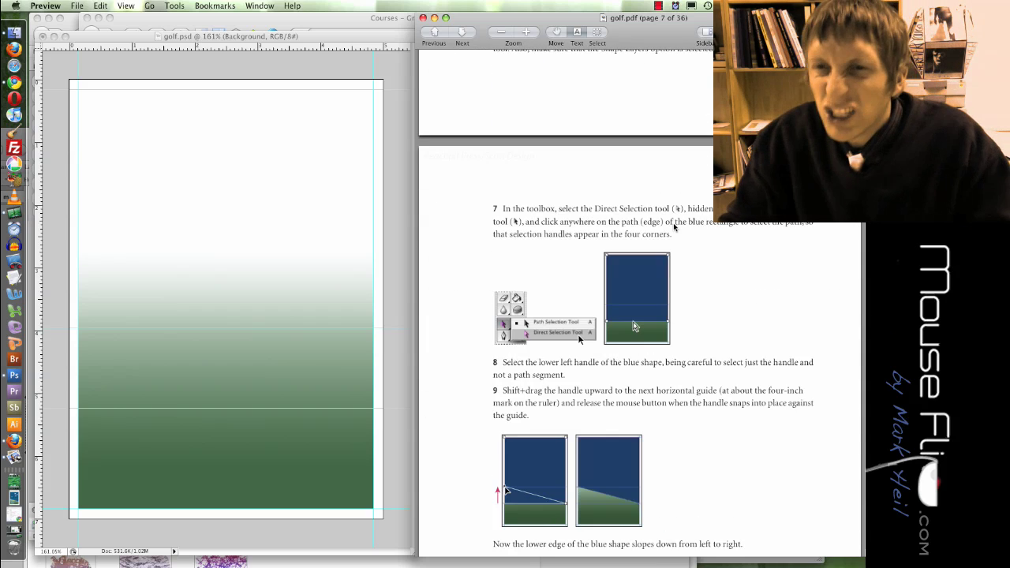
{"action": "scroll", "coordinate": [673, 226], "scroll_direction": "down", "scroll_amount": 3}
{"action": "scroll", "coordinate": [674, 226], "scroll_direction": "up", "scroll_amount": 10}
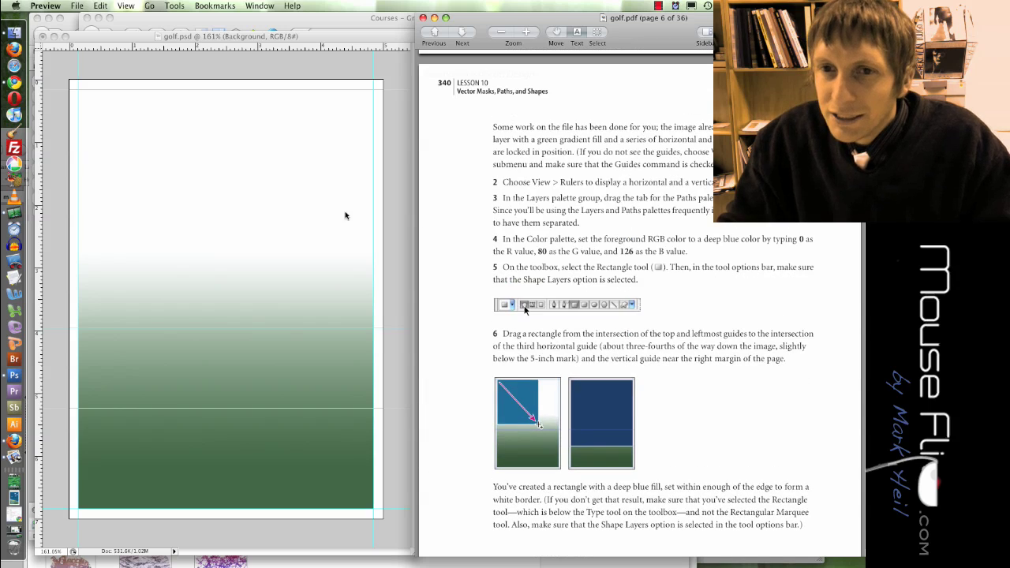
Set the foreground colour to R 0, G 80, B 126, entering 0 for red
{"action": "left_click", "coordinate": [311, 205]}
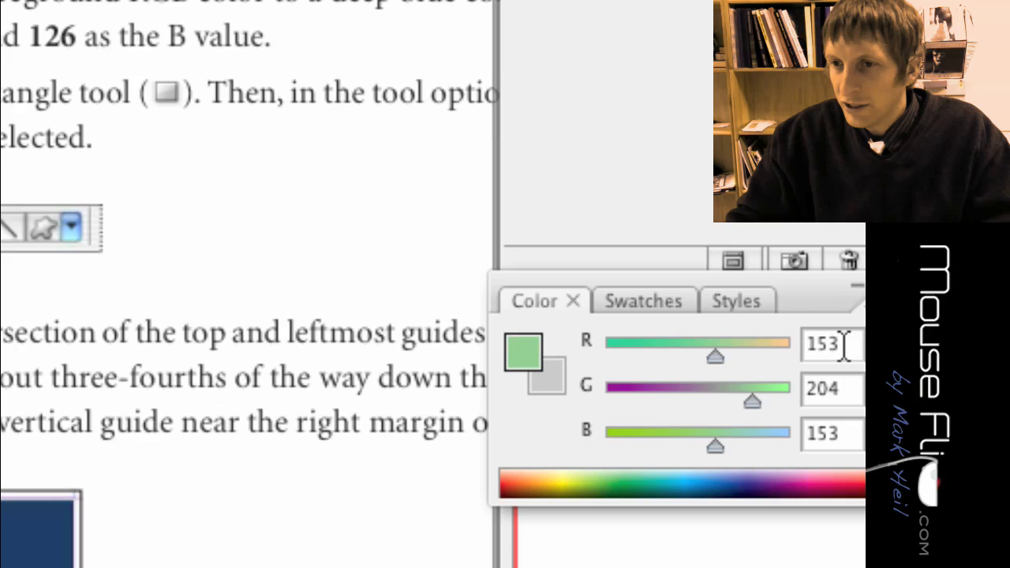
{"action": "left_click", "coordinate": [841, 336]}
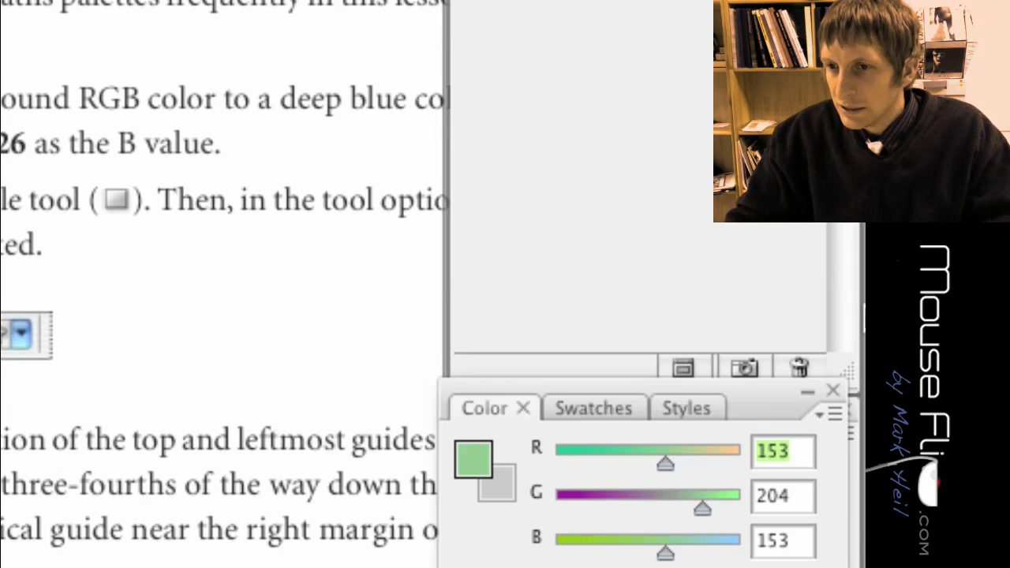
{"action": "type", "text": "0"}
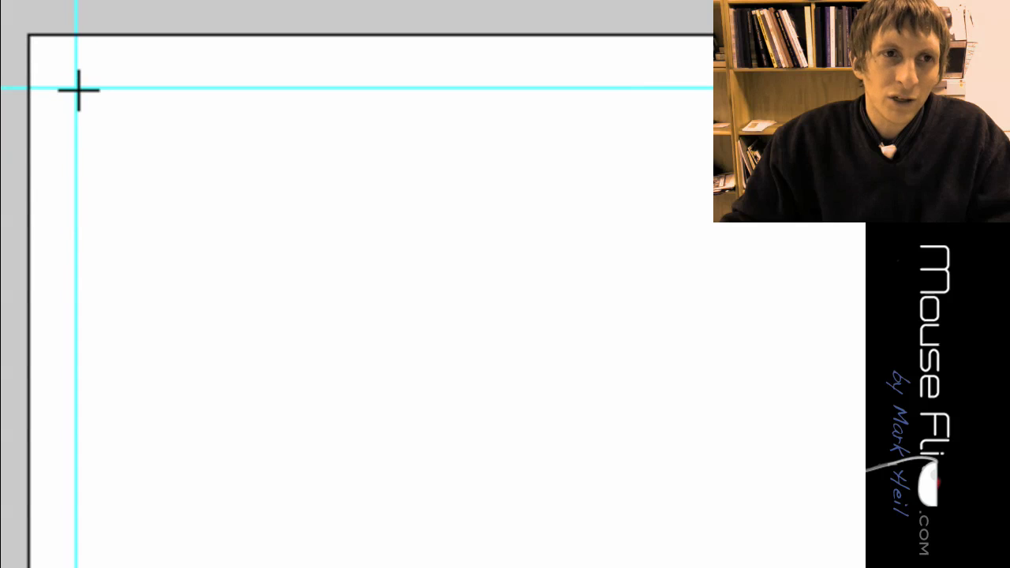
Drag the deep blue Shape 1 rectangle from the top-left to the lower-right guide intersection
{"action": "left_click_drag", "start_coordinate": [76, 88], "coordinate": [407, 354]}
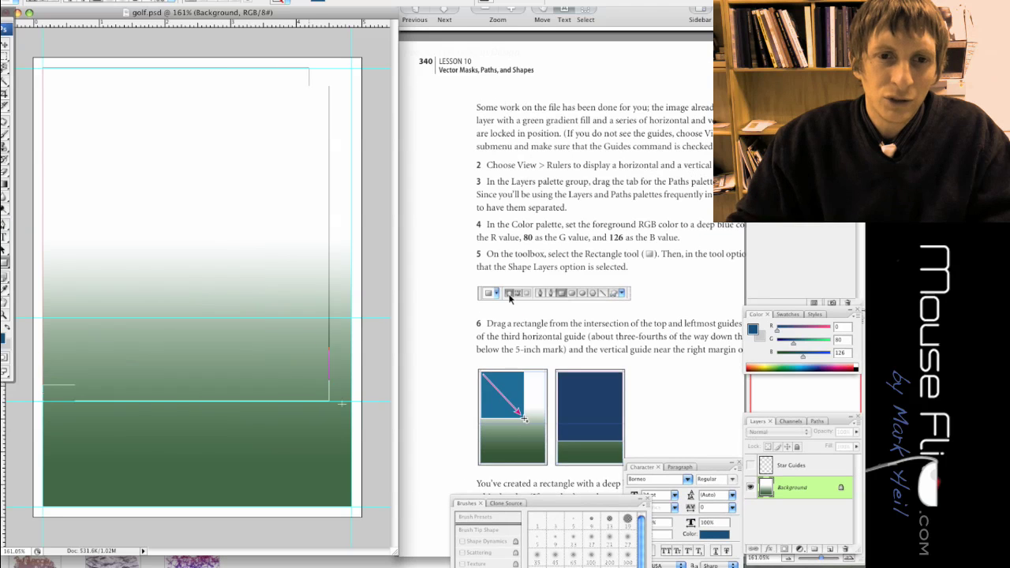
{"action": "left_click_drag", "start_coordinate": [375, 410], "coordinate": [375, 411]}
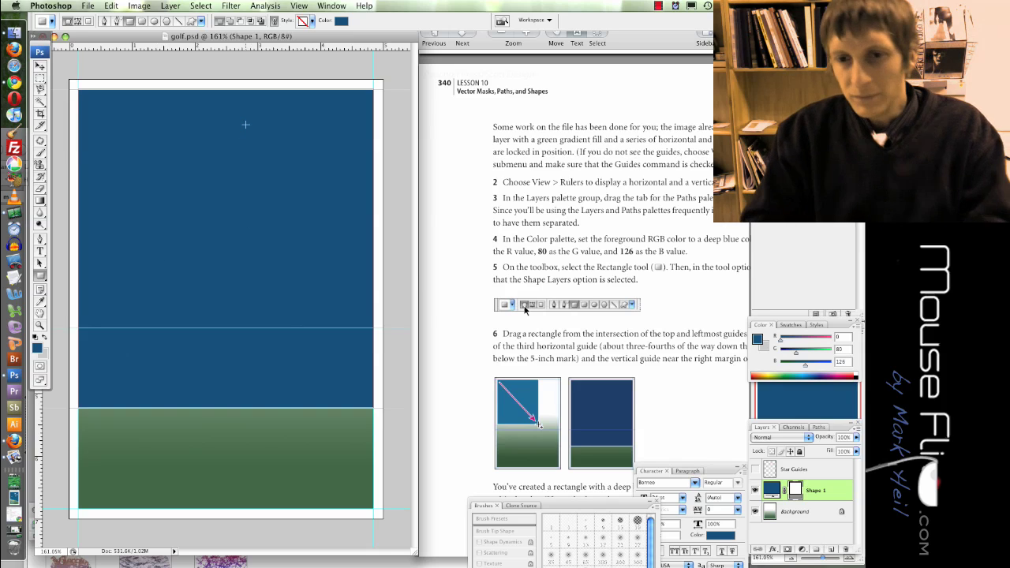
{"action": "left_click", "coordinate": [525, 309]}
{"action": "scroll", "coordinate": [524, 213], "scroll_direction": "down", "scroll_amount": 10}
{"action": "scroll", "coordinate": [525, 213], "scroll_direction": "down", "scroll_amount": 10}
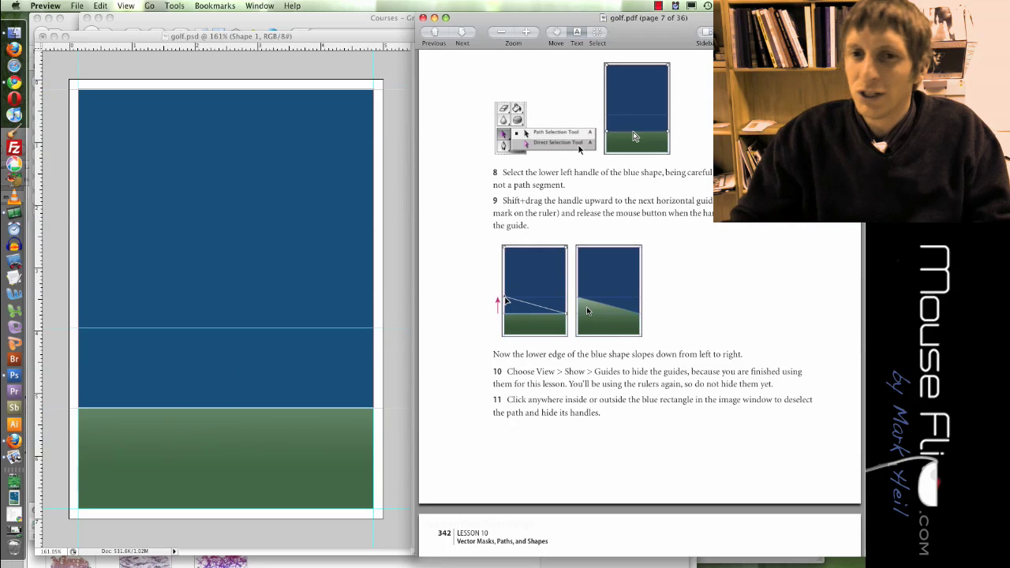
{"action": "left_click", "coordinate": [220, 331]}
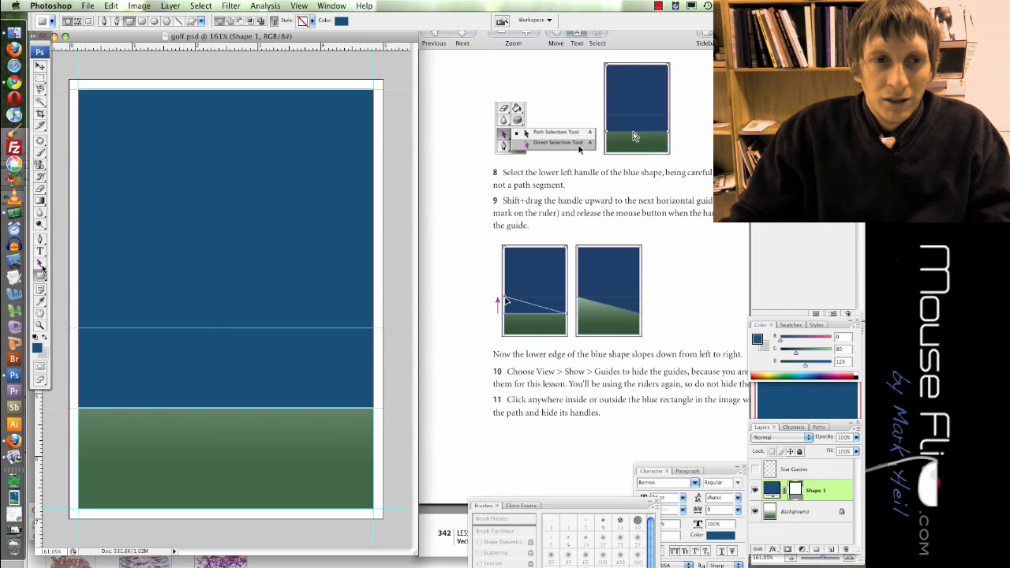
{"action": "left_click_drag", "start_coordinate": [41, 279], "coordinate": [94, 274]}
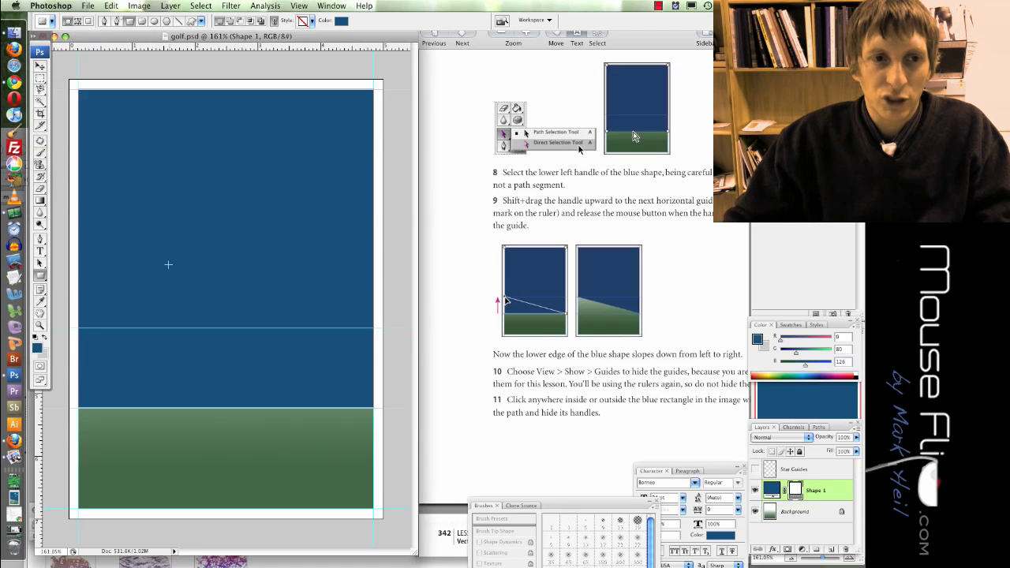
With the Direct Selection Tool, raise the blue shape's lower-left anchor to the upper guide
{"action": "key", "text": "a"}
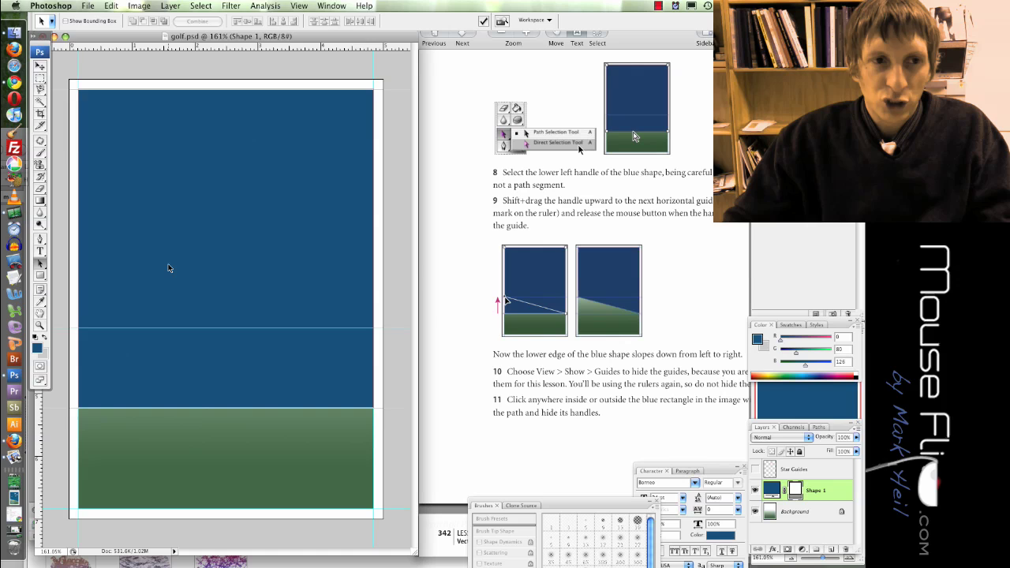
{"action": "left_click", "coordinate": [39, 269]}
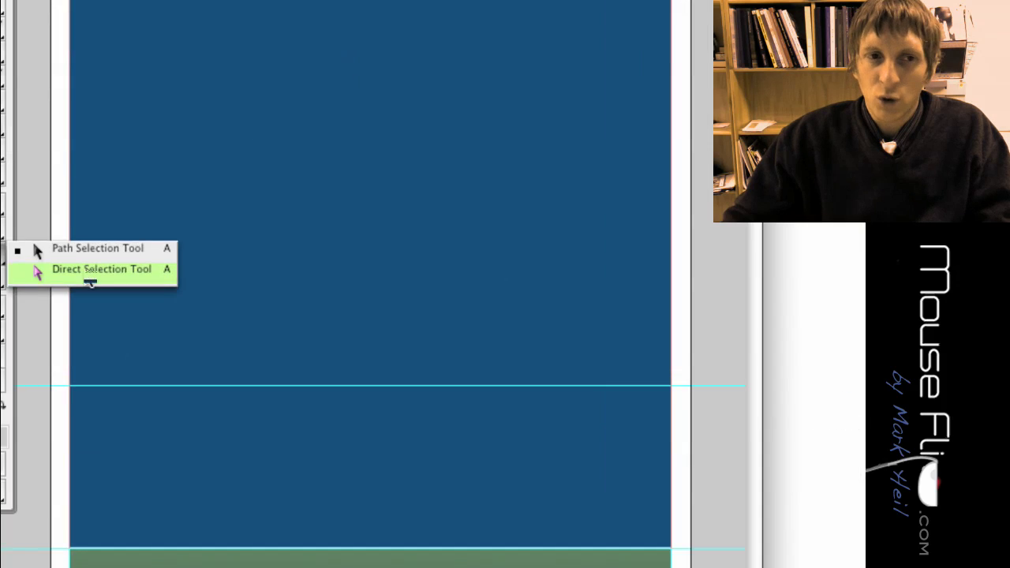
{"action": "left_click", "coordinate": [87, 283]}
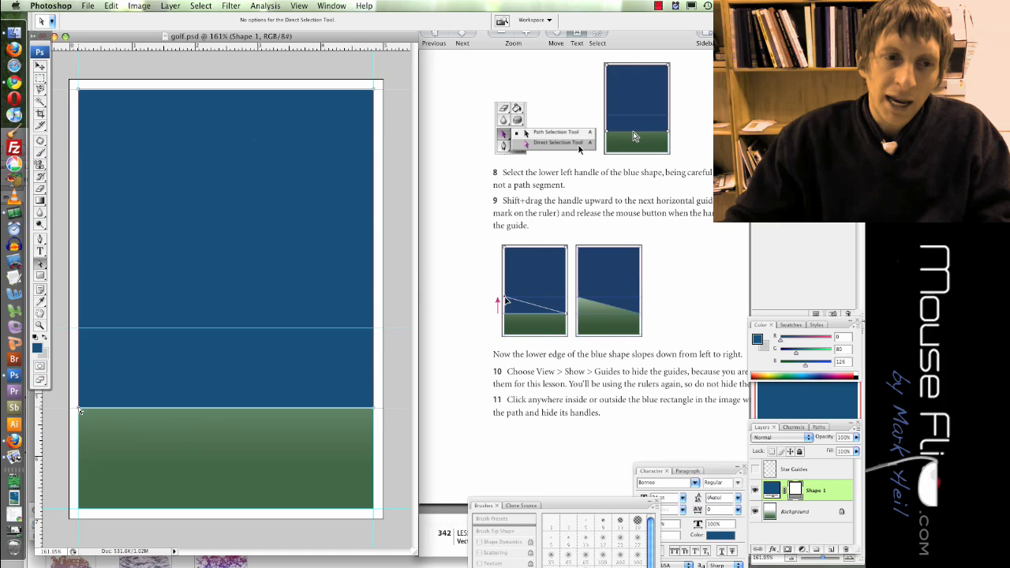
{"action": "left_click_drag", "start_coordinate": [79, 410], "coordinate": [81, 332]}
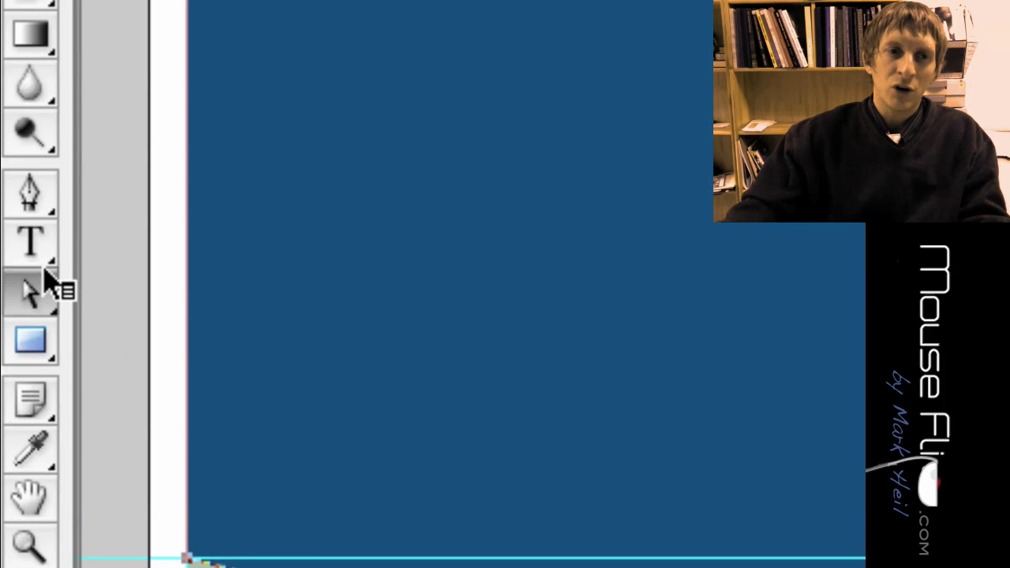
{"action": "left_click", "coordinate": [44, 282]}
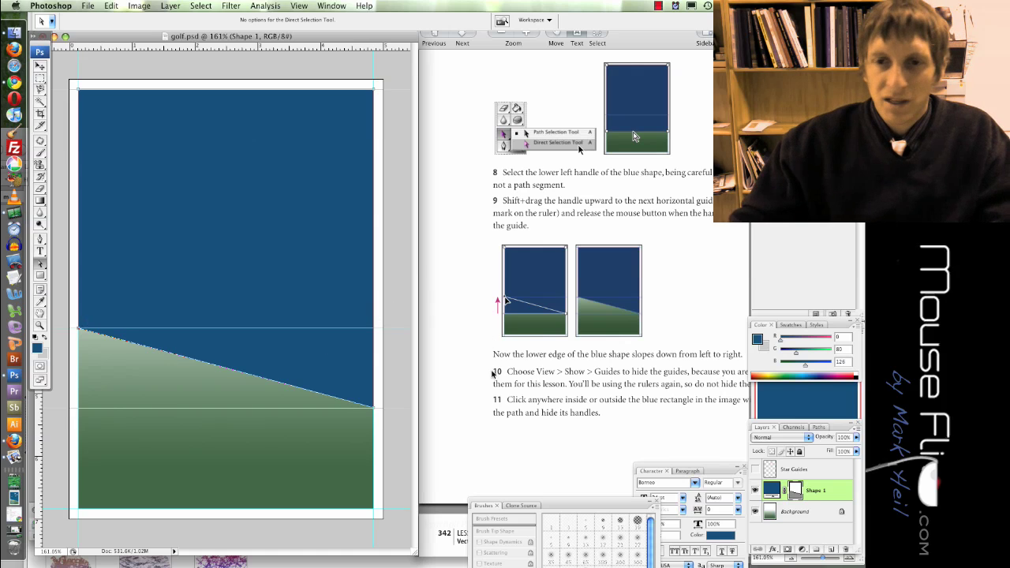
{"action": "left_click", "coordinate": [493, 374]}
{"action": "scroll", "coordinate": [544, 331], "scroll_direction": "down", "scroll_amount": 10}
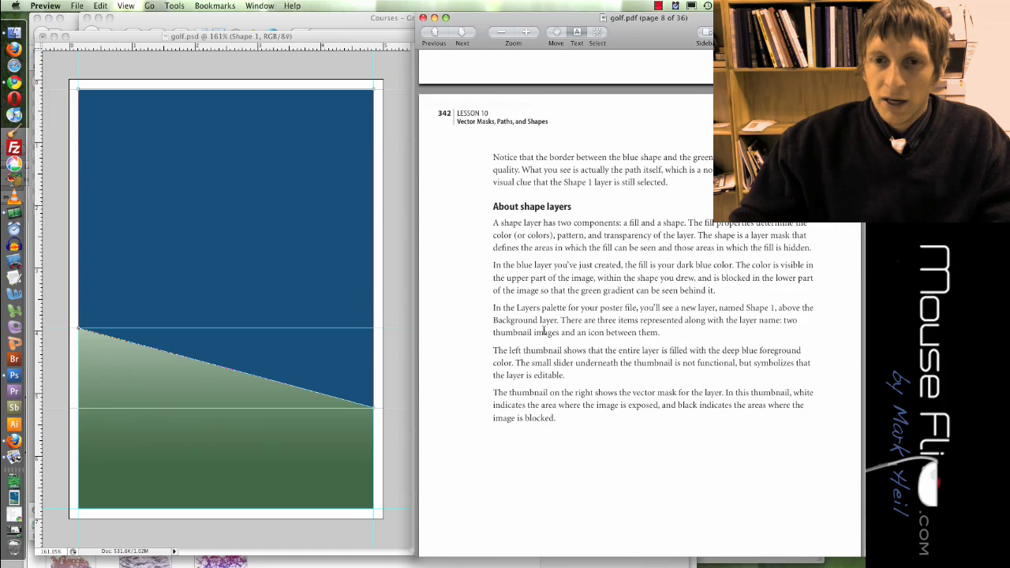
Clear the path outlines and turn on the Star Guides layer's visibility
{"action": "scroll", "coordinate": [544, 331], "scroll_direction": "down", "scroll_amount": 15}
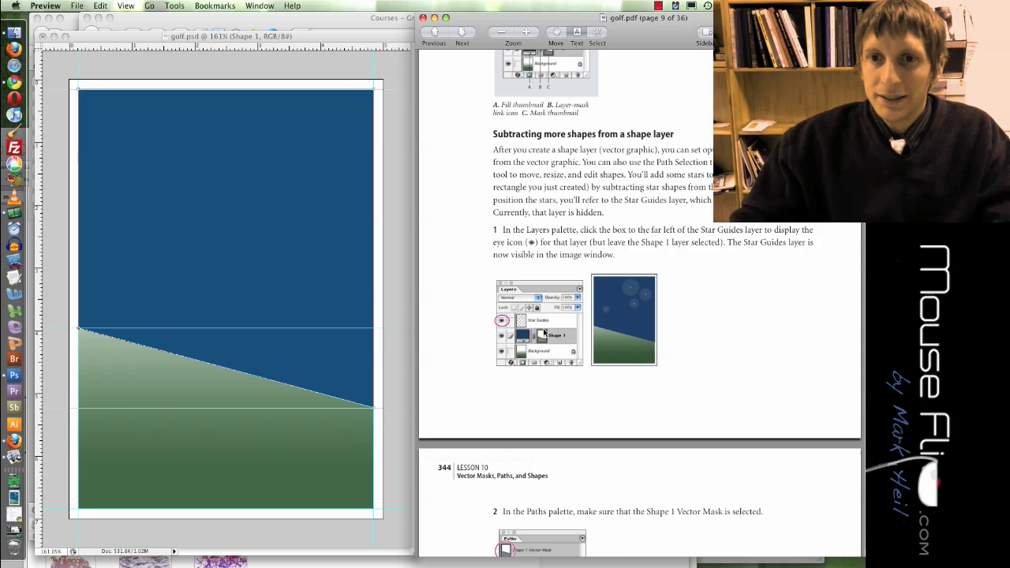
{"action": "scroll", "coordinate": [544, 332], "scroll_direction": "down", "scroll_amount": 5}
{"action": "left_click", "coordinate": [319, 284]}
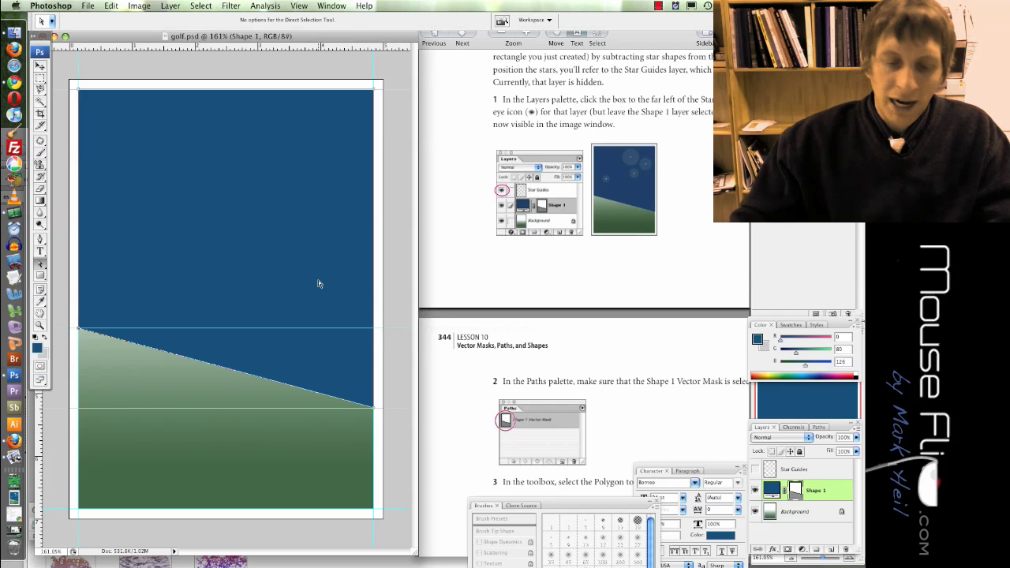
{"action": "left_click", "coordinate": [319, 284]}
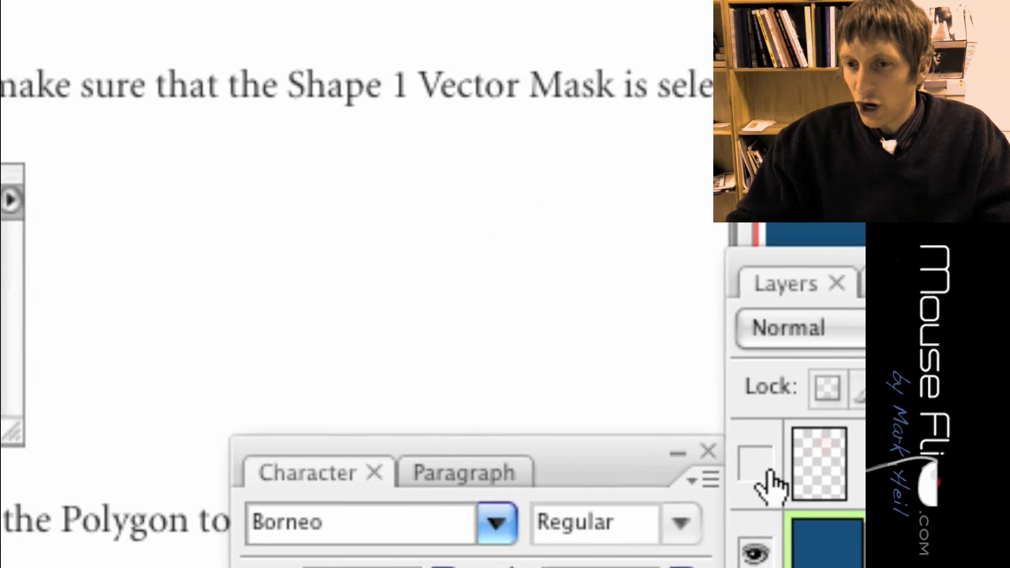
{"action": "left_click", "coordinate": [758, 469]}
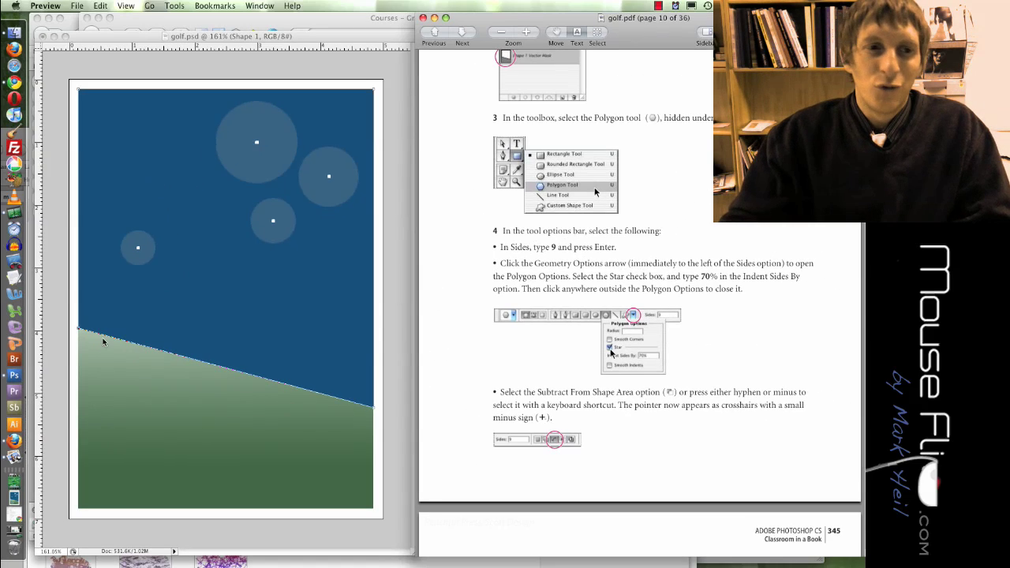
Choose the Polygon Tool and set its Sides to 9
{"action": "left_click", "coordinate": [103, 341]}
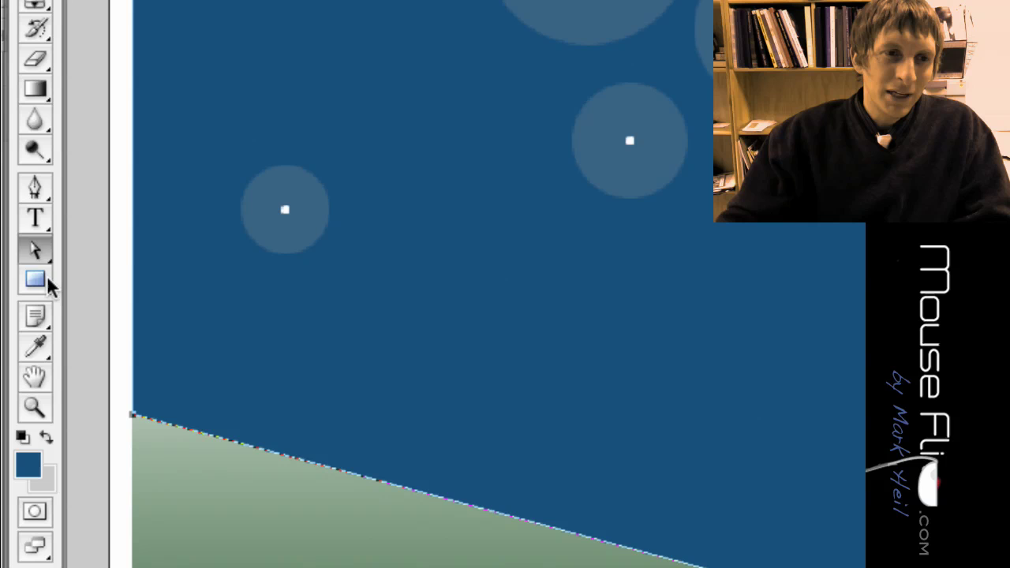
{"action": "left_click", "coordinate": [43, 275]}
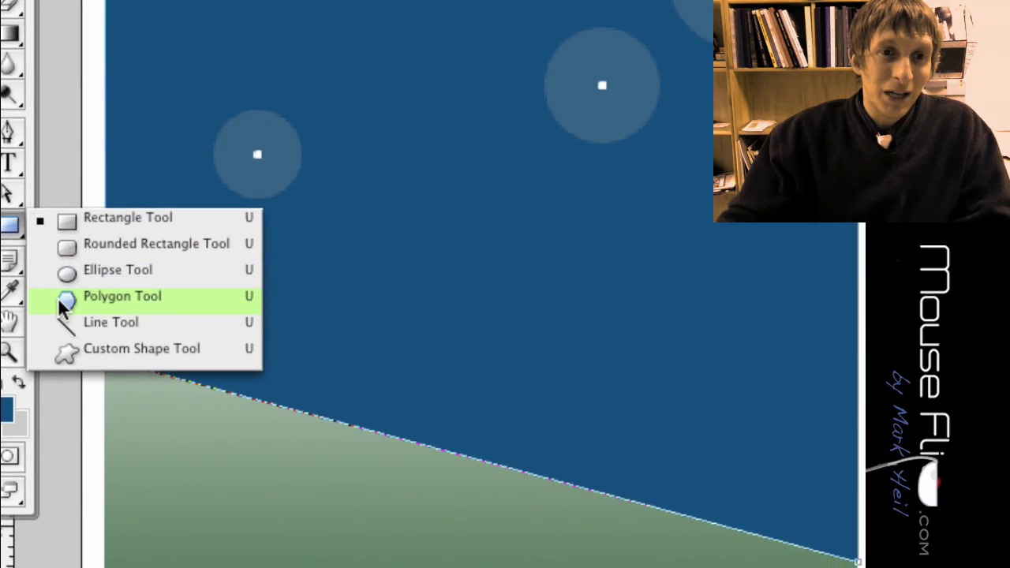
{"action": "left_click", "coordinate": [62, 306]}
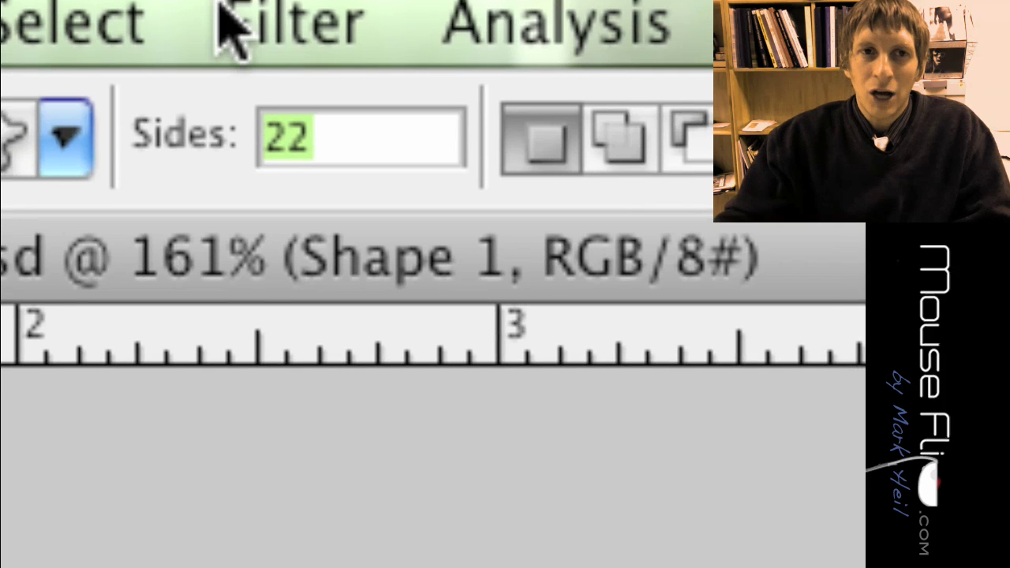
{"action": "type", "text": "9"}
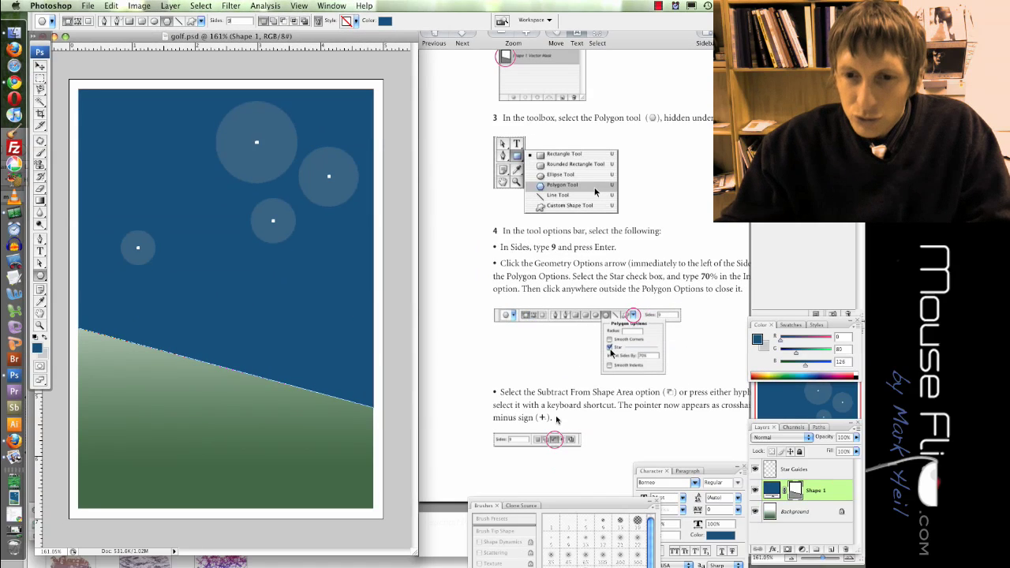
{"action": "scroll", "coordinate": [556, 419], "scroll_direction": "down", "scroll_amount": 3}
{"action": "left_click", "coordinate": [588, 371]}
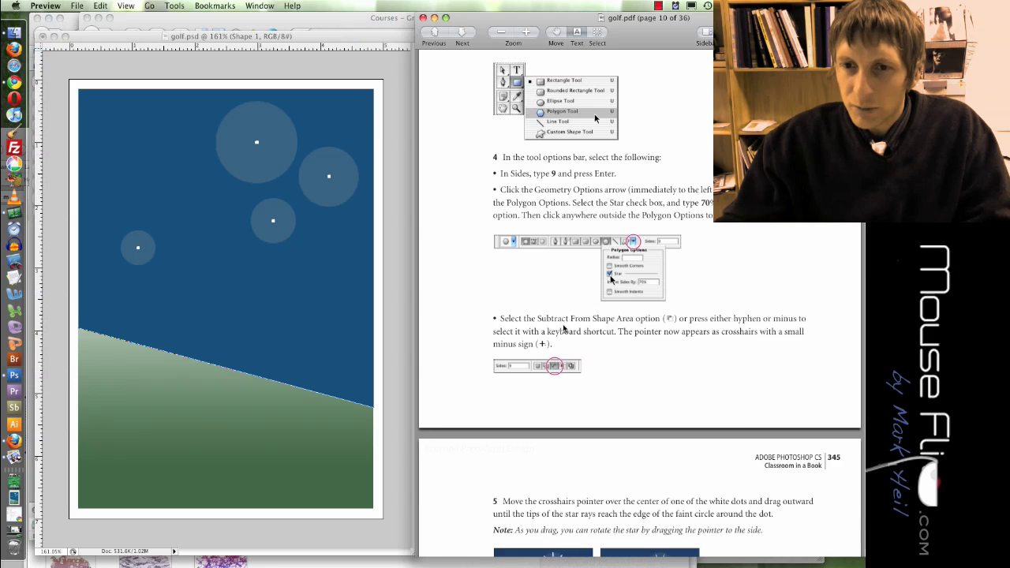
{"action": "left_click", "coordinate": [282, 171]}
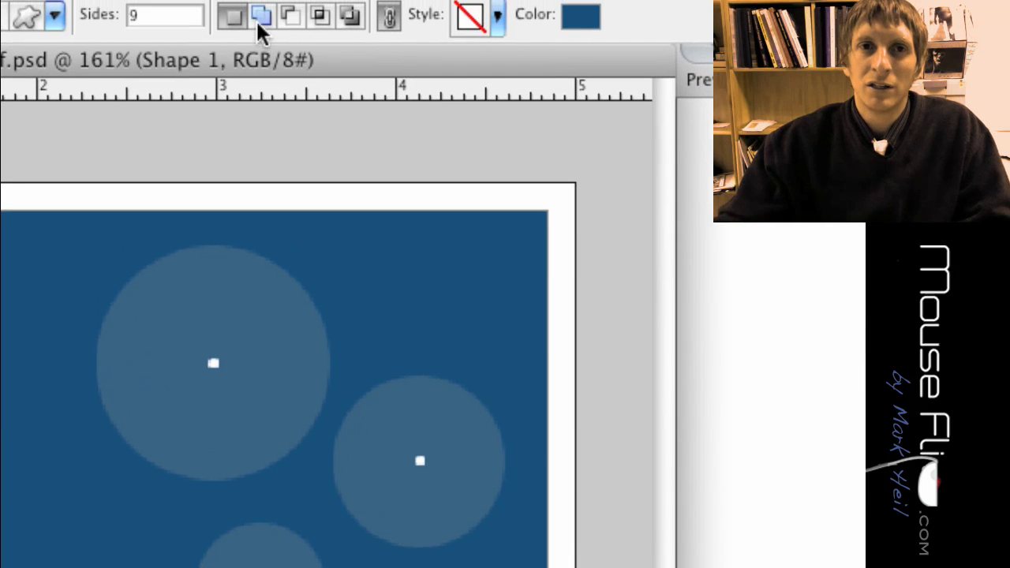
Enable Star with 70% indent in Polygon Options and select Subtract From Shape Area
{"action": "left_click", "coordinate": [286, 19]}
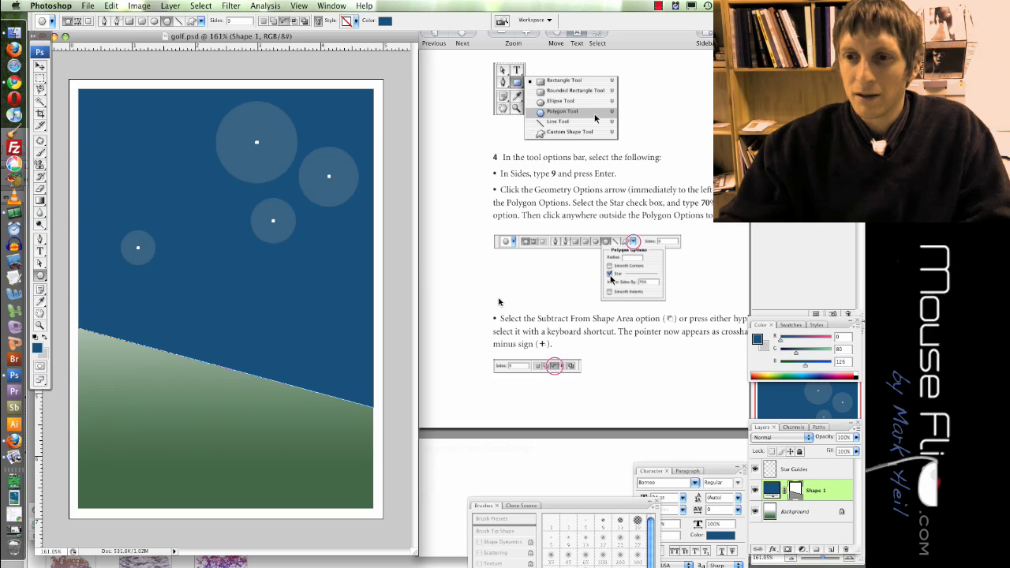
{"action": "scroll", "coordinate": [522, 269], "scroll_direction": "down", "scroll_amount": 2}
{"action": "scroll", "coordinate": [523, 269], "scroll_direction": "down", "scroll_amount": 6}
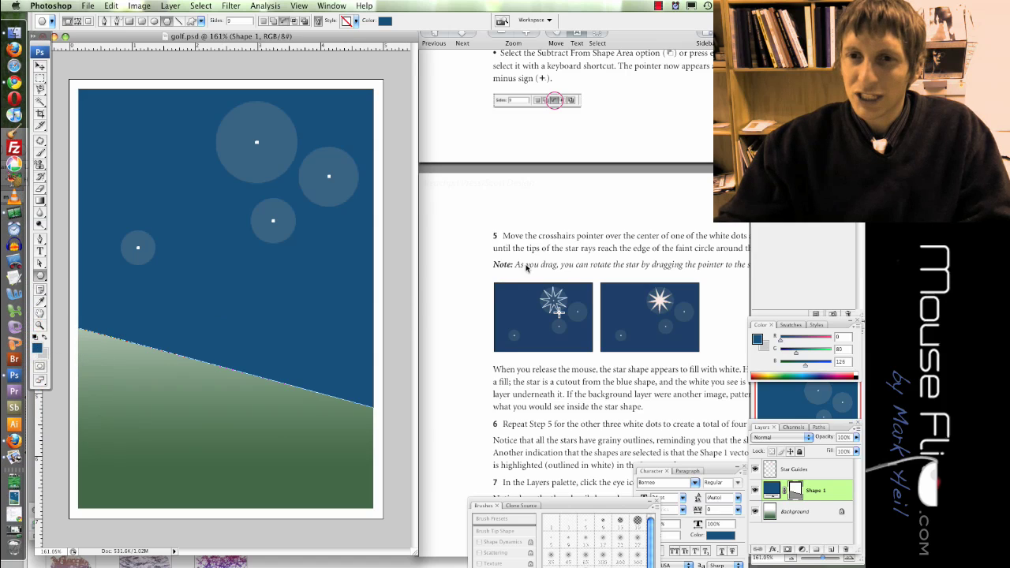
{"action": "scroll", "coordinate": [558, 238], "scroll_direction": "up", "scroll_amount": 9}
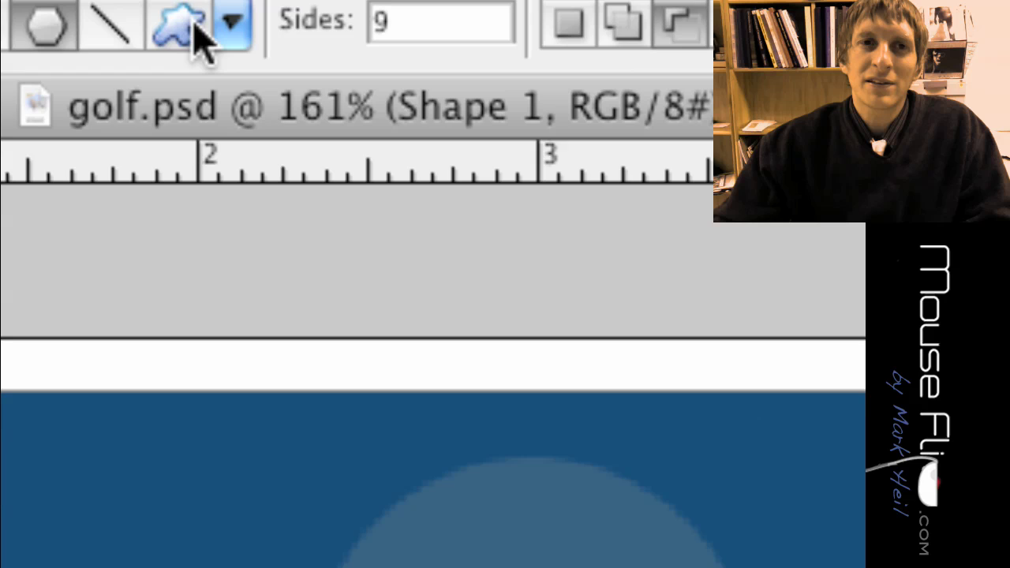
{"action": "left_click", "coordinate": [231, 25]}
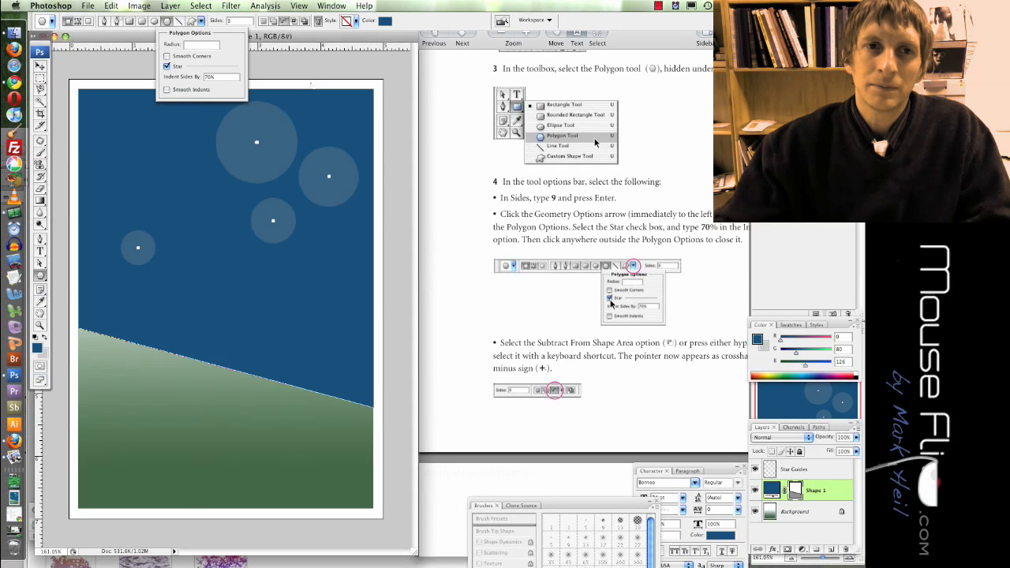
{"action": "left_click", "coordinate": [315, 71]}
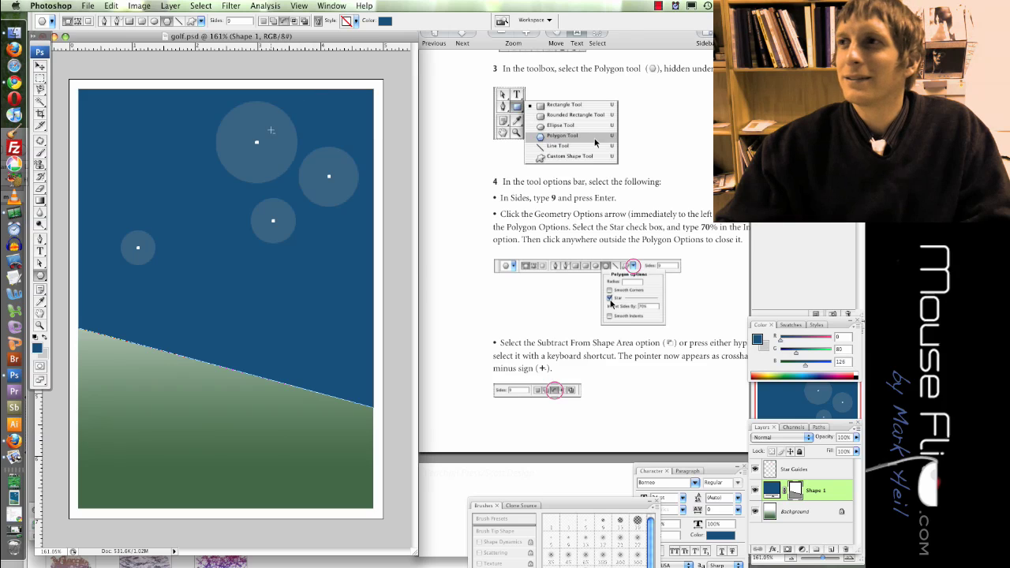
{"action": "left_click", "coordinate": [291, 22]}
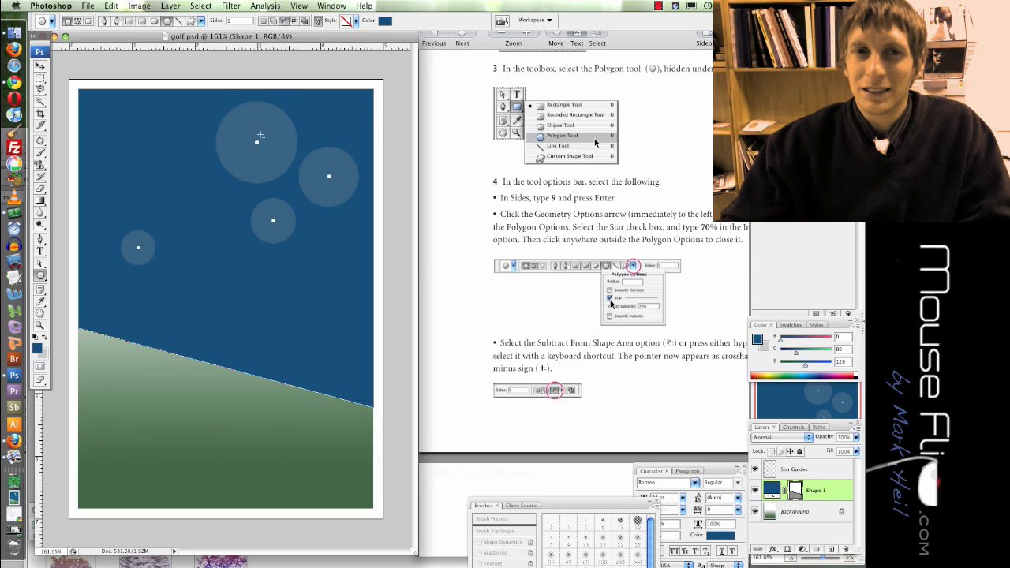
Cut star shapes into the top, middle and left guide circles, redoing the first, then toggle Shape 1 to check
{"action": "left_click_drag", "start_coordinate": [257, 141], "coordinate": [282, 180]}
{"action": "key", "text": "super+z"}
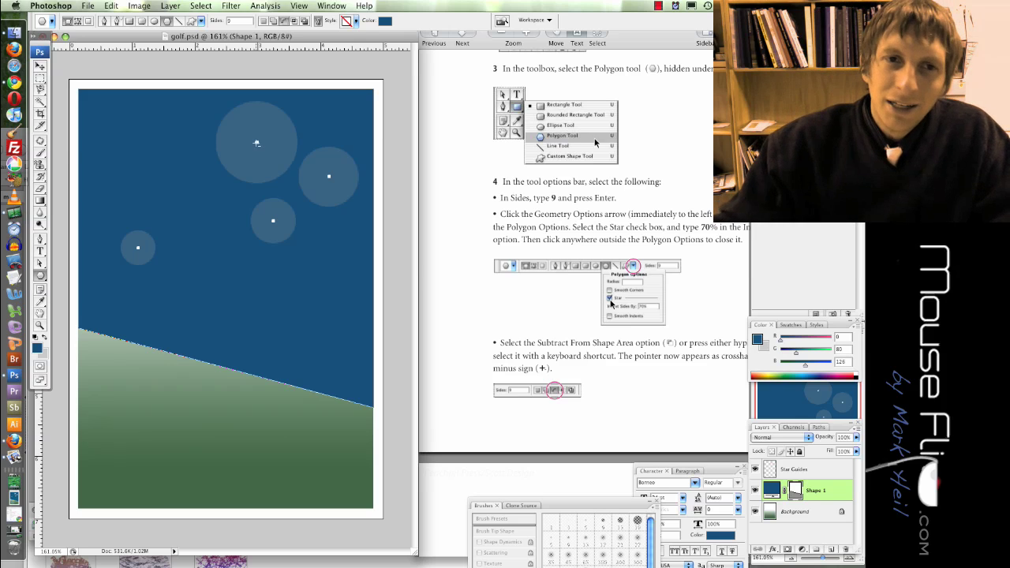
{"action": "left_click_drag", "start_coordinate": [256, 143], "coordinate": [344, 202]}
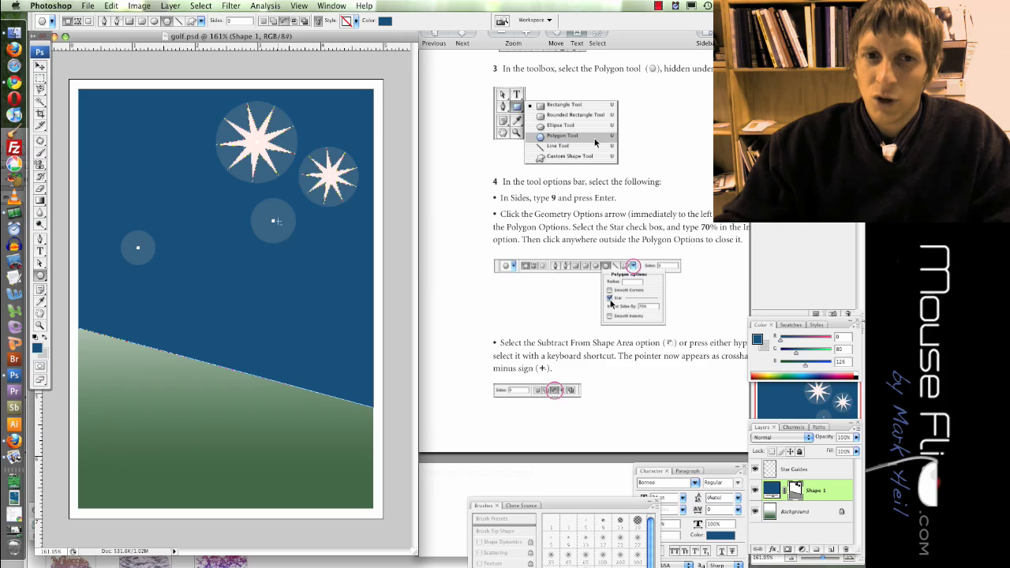
{"action": "left_click_drag", "start_coordinate": [273, 221], "coordinate": [286, 239]}
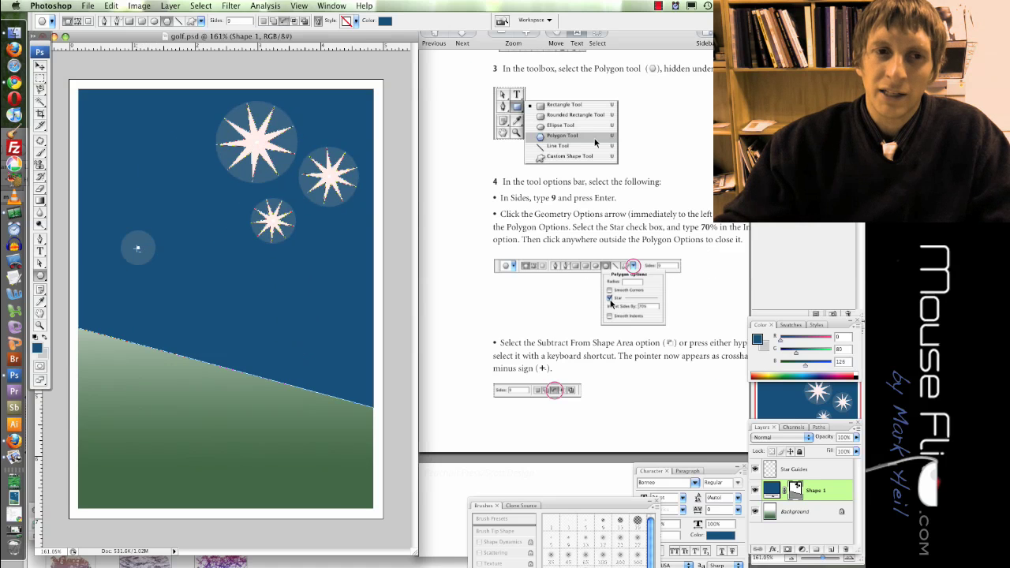
{"action": "left_click_drag", "start_coordinate": [137, 247], "coordinate": [147, 262]}
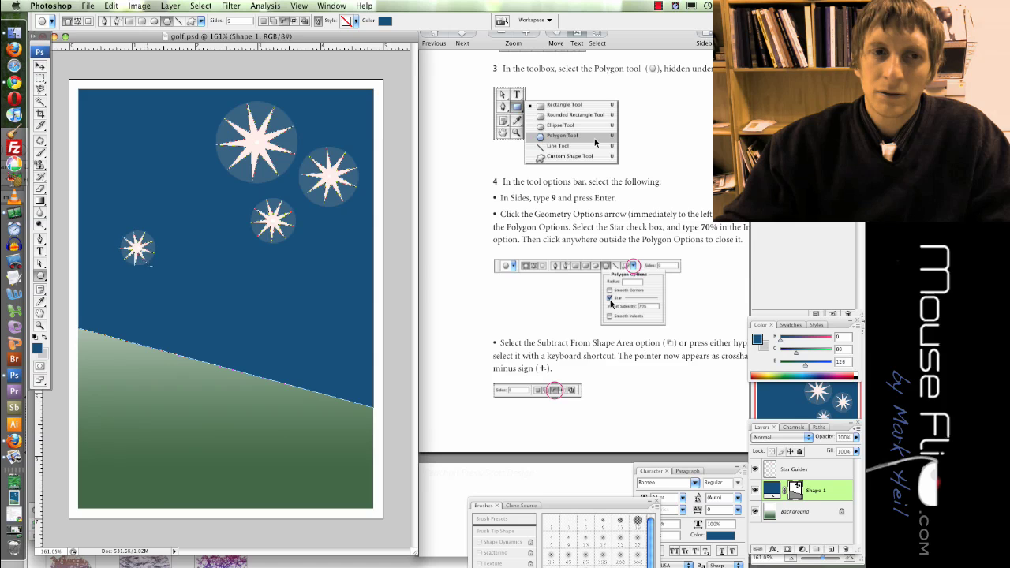
{"action": "left_click", "coordinate": [754, 490]}
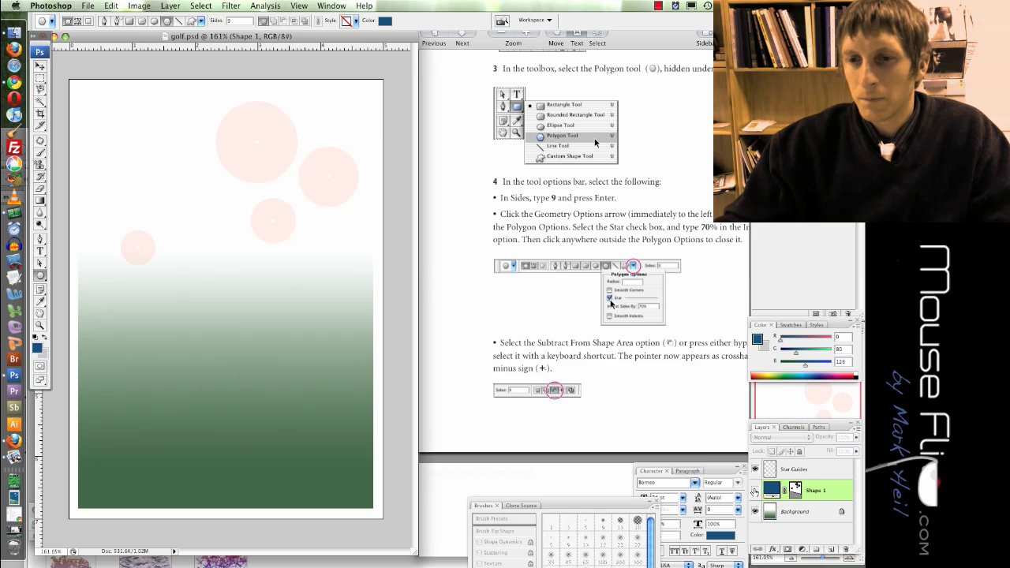
{"action": "left_click", "coordinate": [754, 490]}
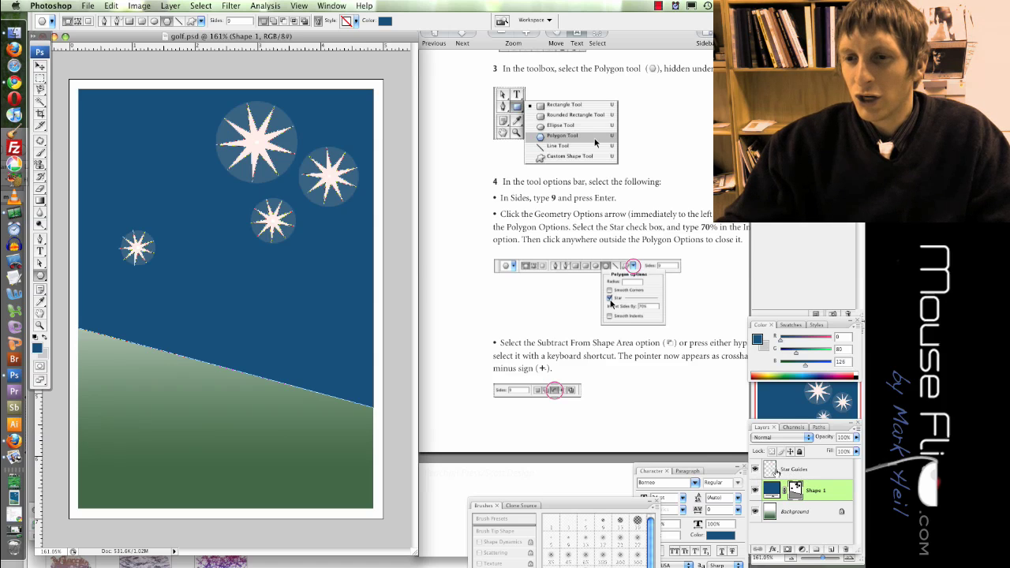
Delete the Star Guides layer, then toggle Shape 1 off and on to check the stars
{"action": "left_click", "coordinate": [798, 471]}
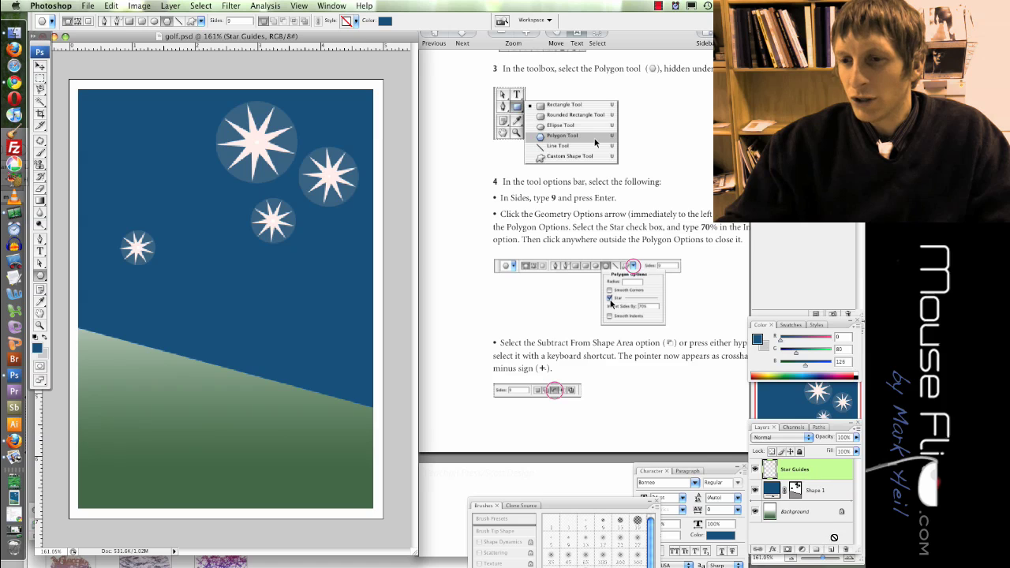
{"action": "left_click_drag", "start_coordinate": [834, 537], "coordinate": [845, 549]}
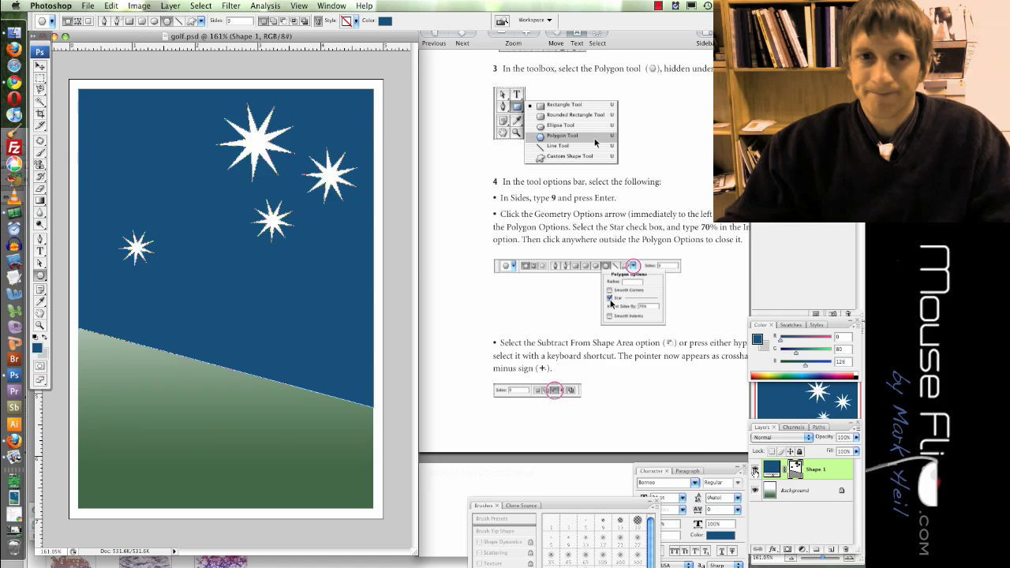
{"action": "left_click", "coordinate": [755, 470]}
{"action": "left_click", "coordinate": [754, 470]}
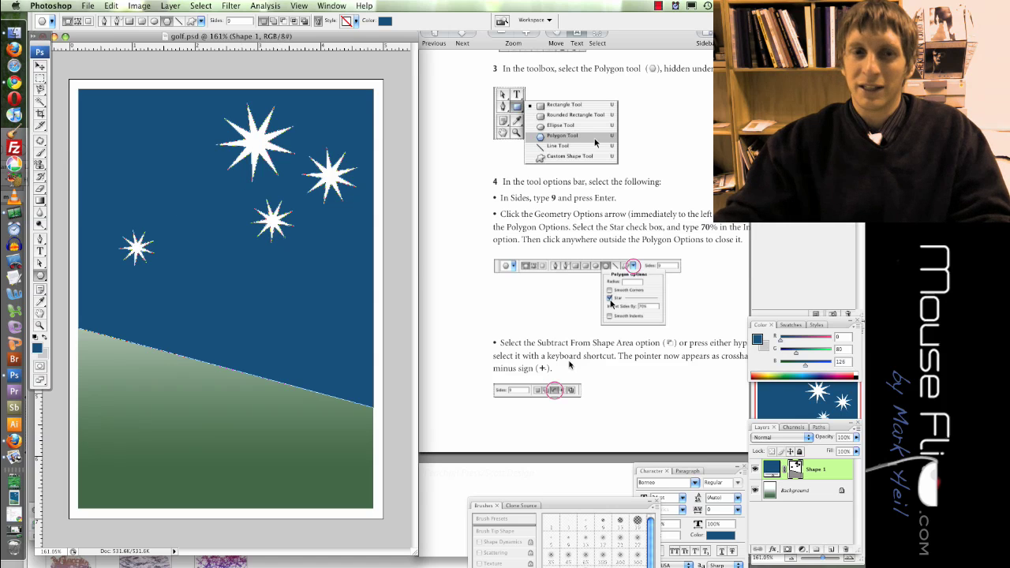
Read ahead in the lesson, then deselect the star paths with the Path Selection Tool
{"action": "left_click", "coordinate": [581, 296]}
{"action": "scroll", "coordinate": [562, 295], "scroll_direction": "down", "scroll_amount": 10}
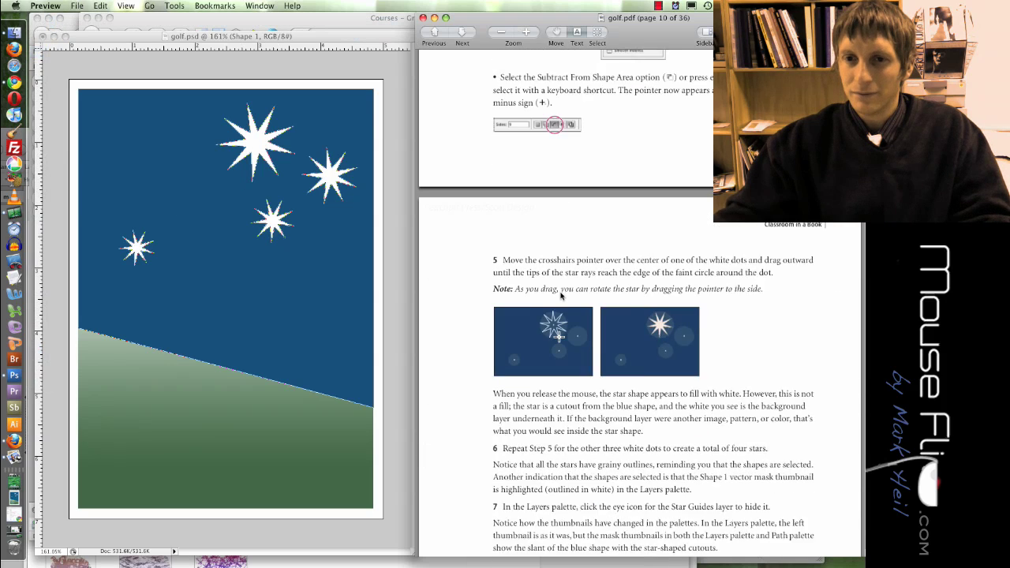
{"action": "scroll", "coordinate": [561, 295], "scroll_direction": "down", "scroll_amount": 5}
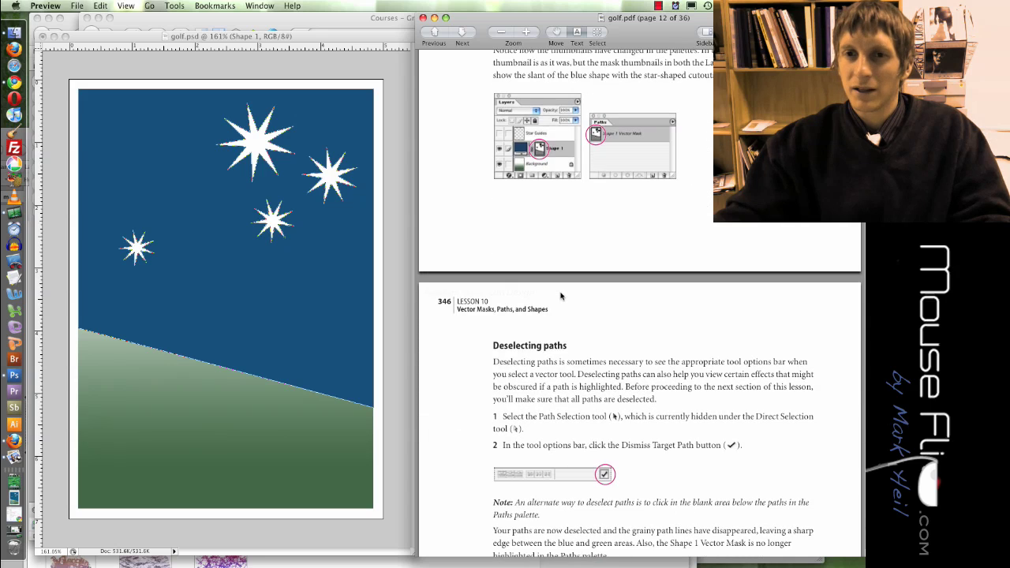
{"action": "scroll", "coordinate": [561, 296], "scroll_direction": "down", "scroll_amount": 3}
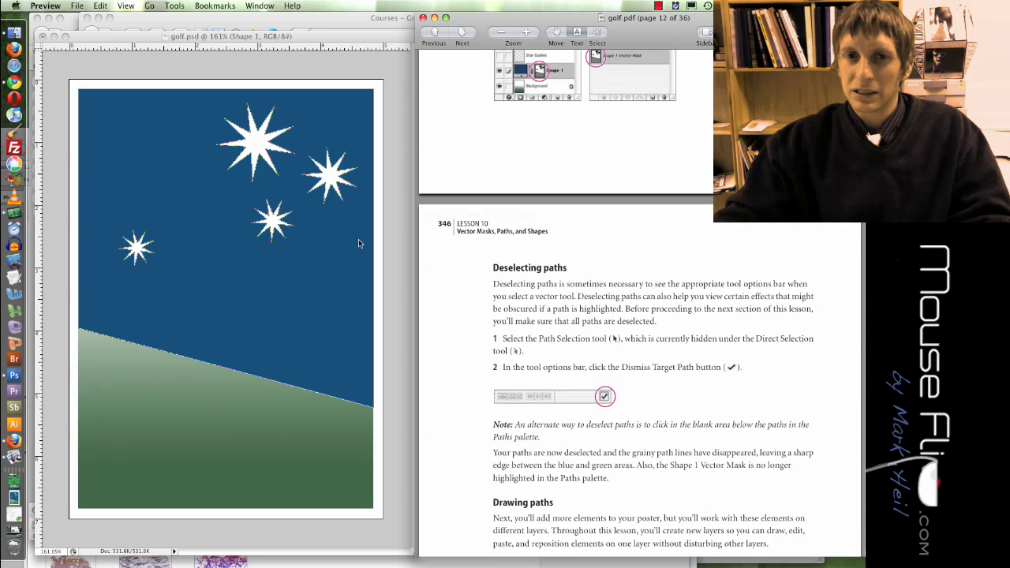
{"action": "left_click", "coordinate": [358, 243]}
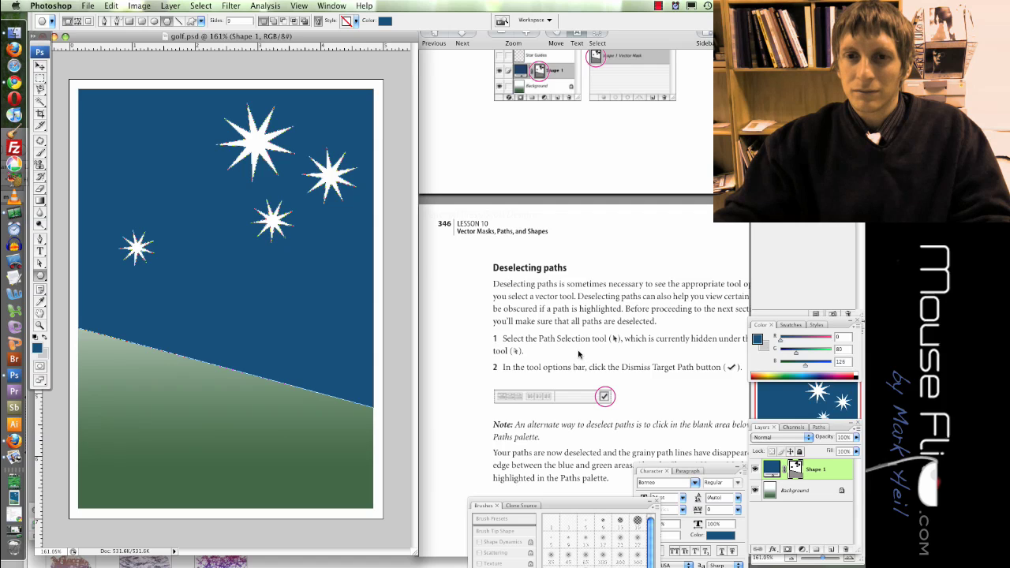
{"action": "left_click_drag", "start_coordinate": [41, 270], "coordinate": [63, 266]}
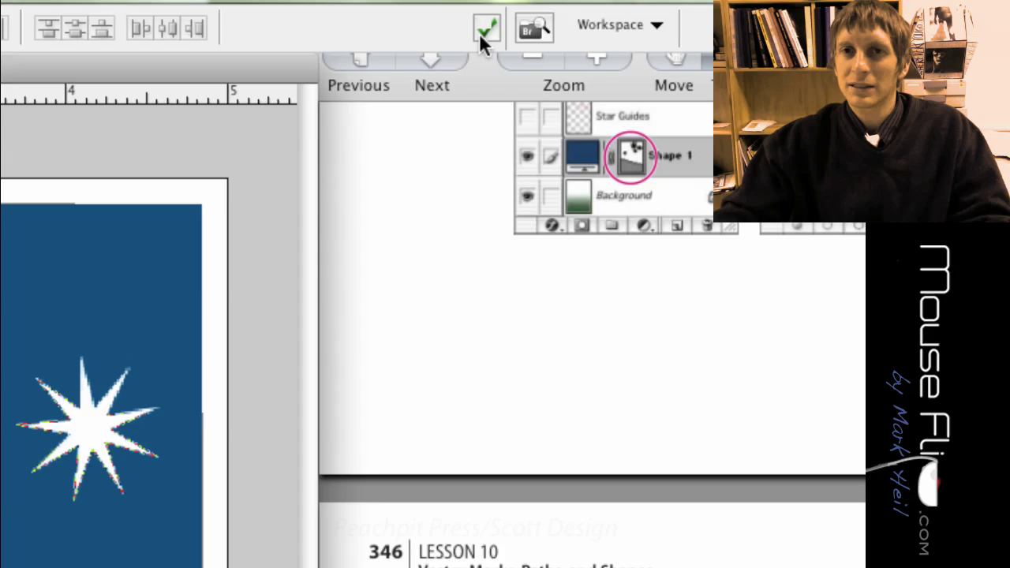
{"action": "left_click", "coordinate": [479, 33]}
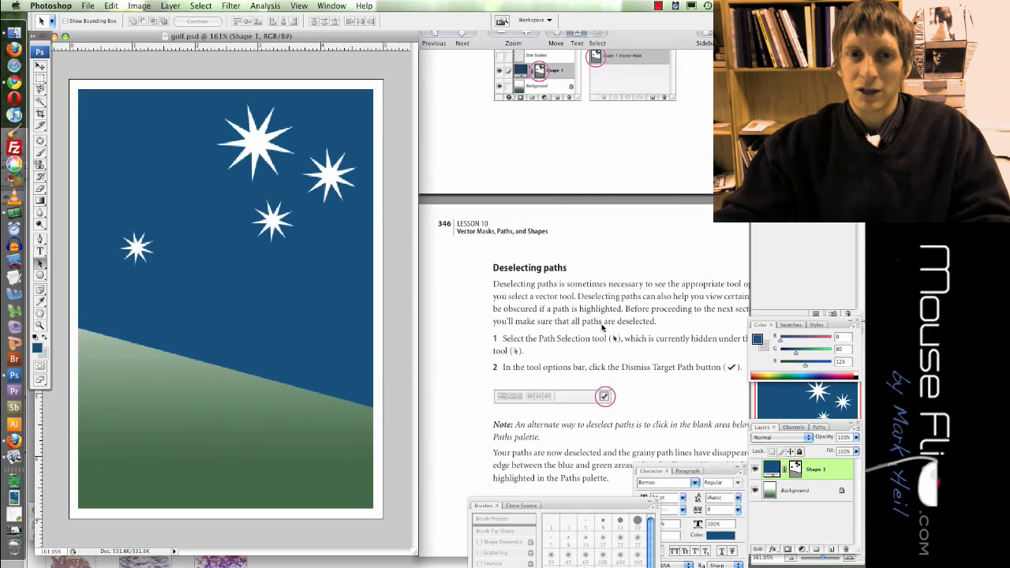
Scroll golf.pdf to page 13's Ellipse tool steps for two concentric circles, then return to the poster
{"action": "left_click", "coordinate": [602, 327]}
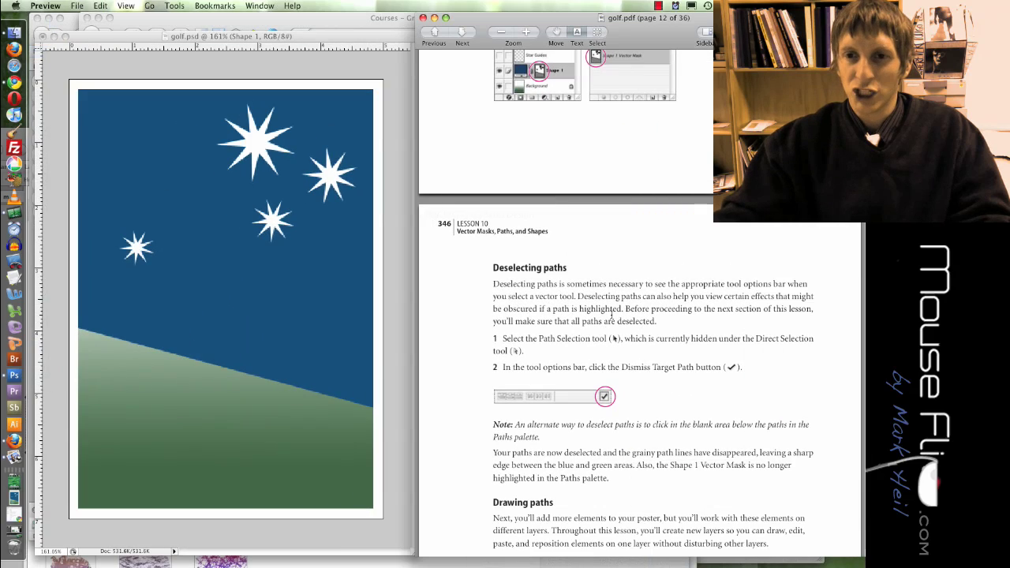
{"action": "scroll", "coordinate": [608, 324], "scroll_direction": "down", "scroll_amount": 3}
{"action": "scroll", "coordinate": [612, 318], "scroll_direction": "down", "scroll_amount": 10}
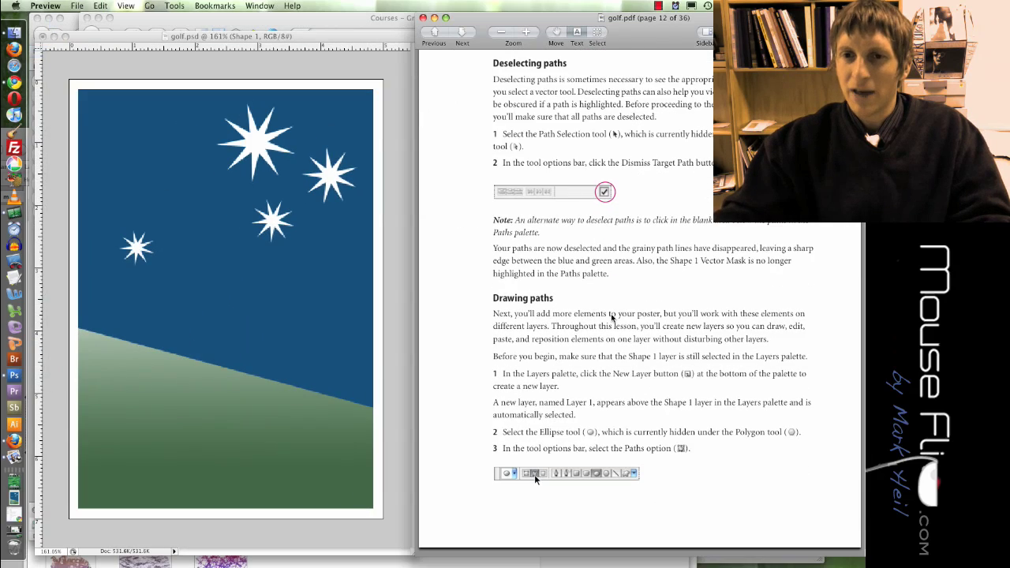
{"action": "scroll", "coordinate": [612, 318], "scroll_direction": "down", "scroll_amount": 4}
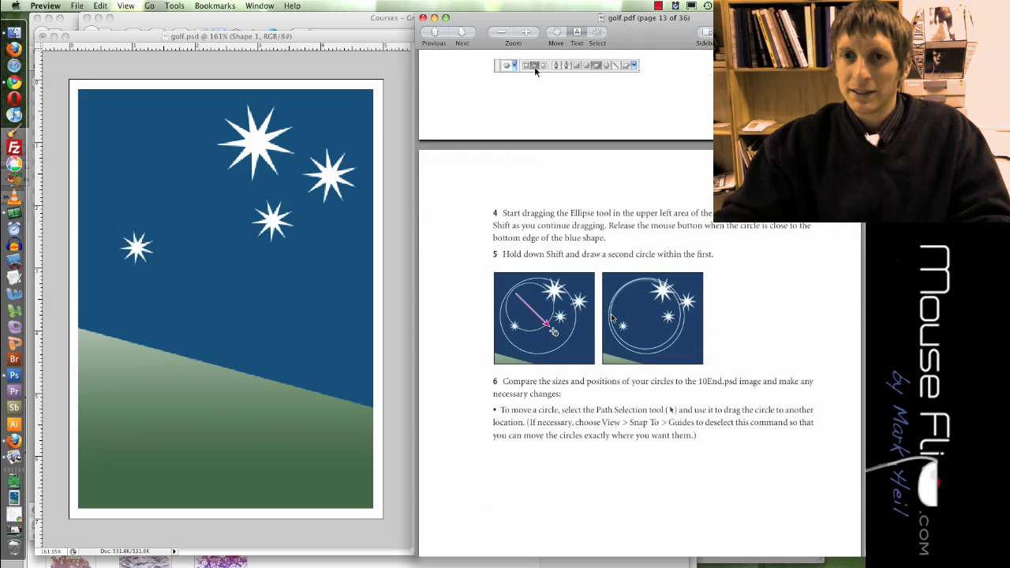
{"action": "left_click", "coordinate": [355, 260]}
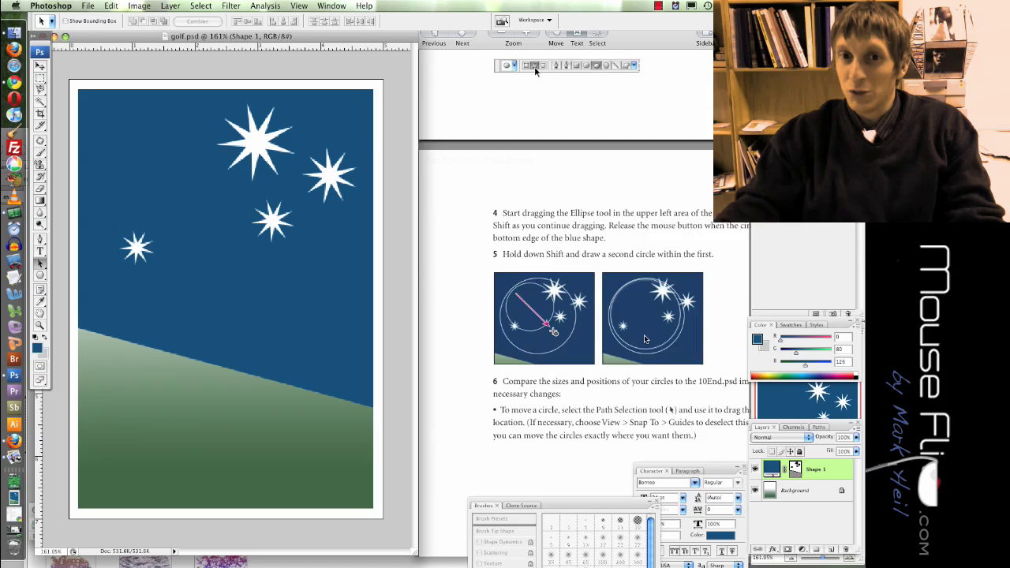
Return the lesson to the nested-circle steps and bring up the shape tool options
{"action": "scroll", "coordinate": [644, 339], "scroll_direction": "down", "scroll_amount": 20}
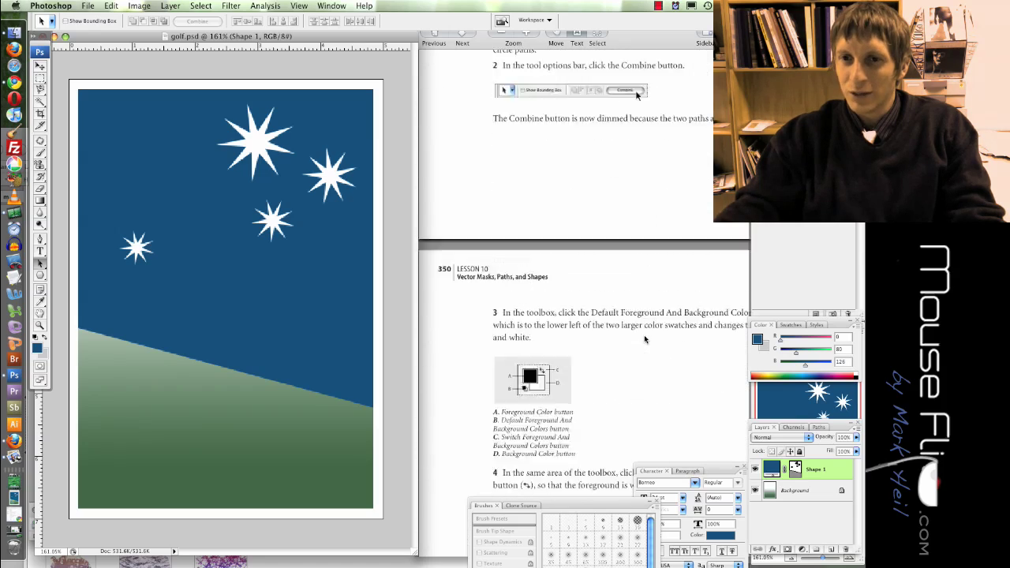
{"action": "scroll", "coordinate": [643, 340], "scroll_direction": "down", "scroll_amount": 10}
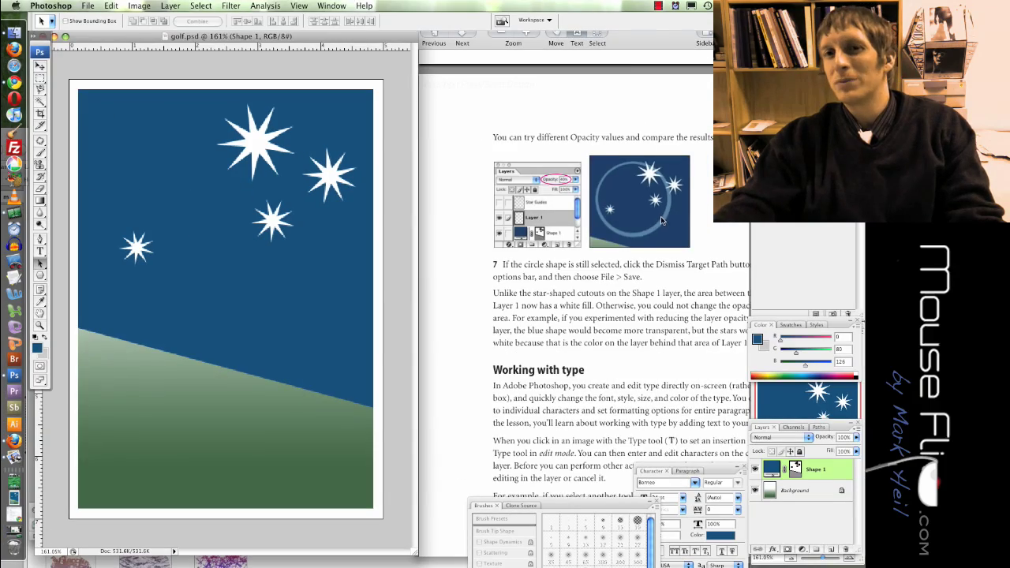
{"action": "scroll", "coordinate": [678, 237], "scroll_direction": "up", "scroll_amount": 10}
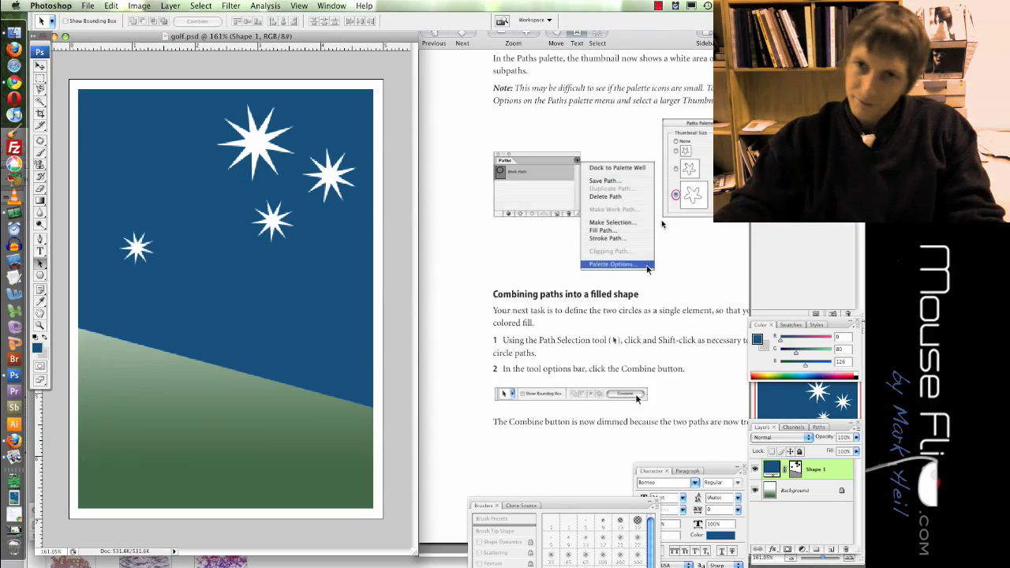
{"action": "scroll", "coordinate": [661, 224], "scroll_direction": "up", "scroll_amount": 10}
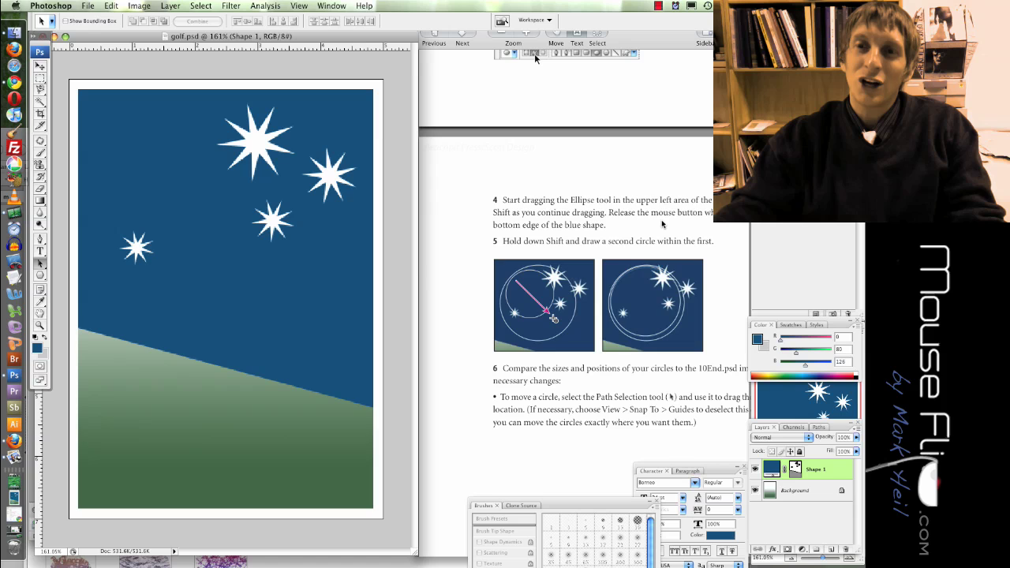
{"action": "scroll", "coordinate": [661, 224], "scroll_direction": "down", "scroll_amount": 2}
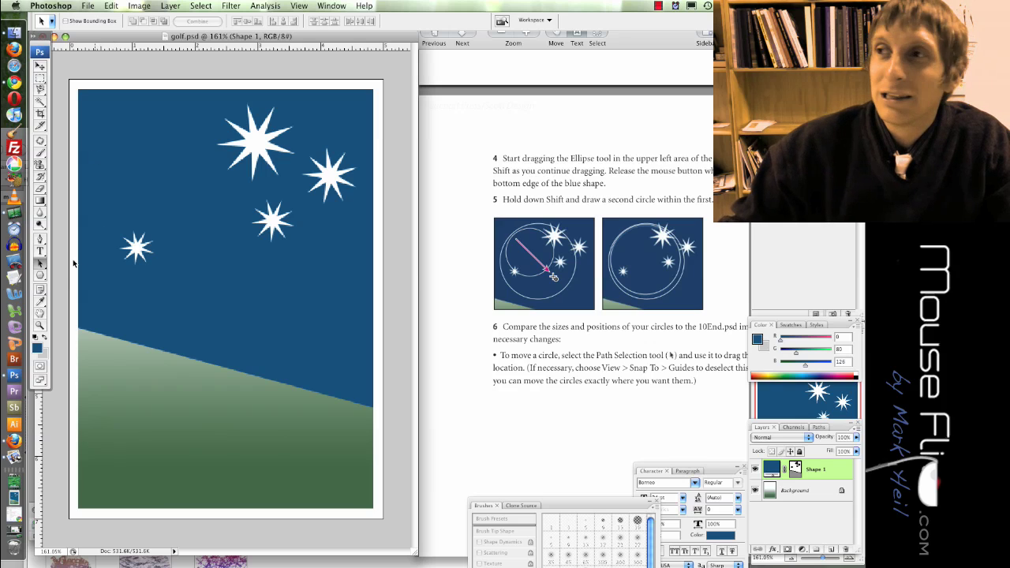
{"action": "left_click", "coordinate": [40, 275]}
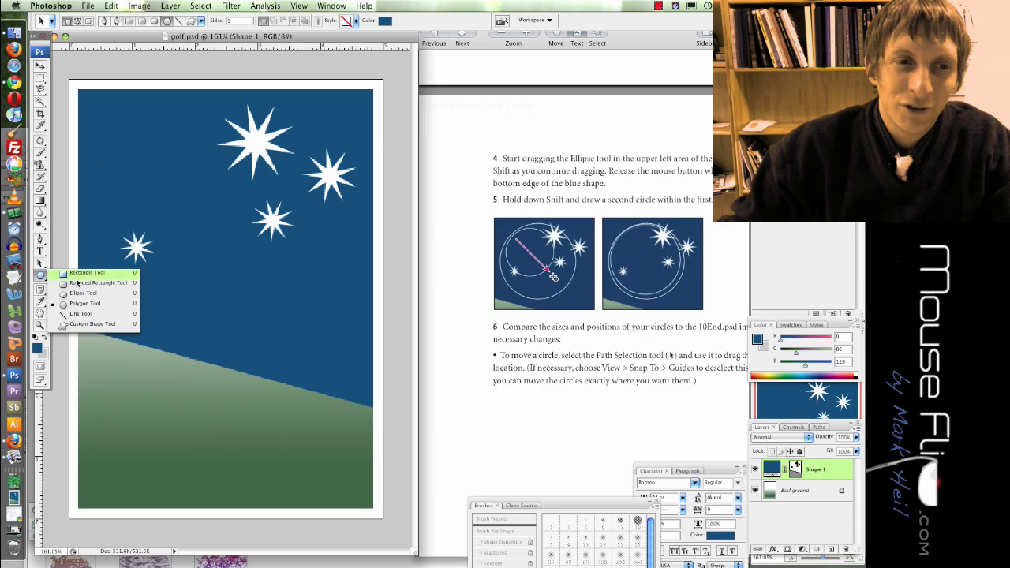
With the Ellipse tool chosen, add a layer named 'eclipse' and an empty Path 1
{"action": "left_click", "coordinate": [85, 296]}
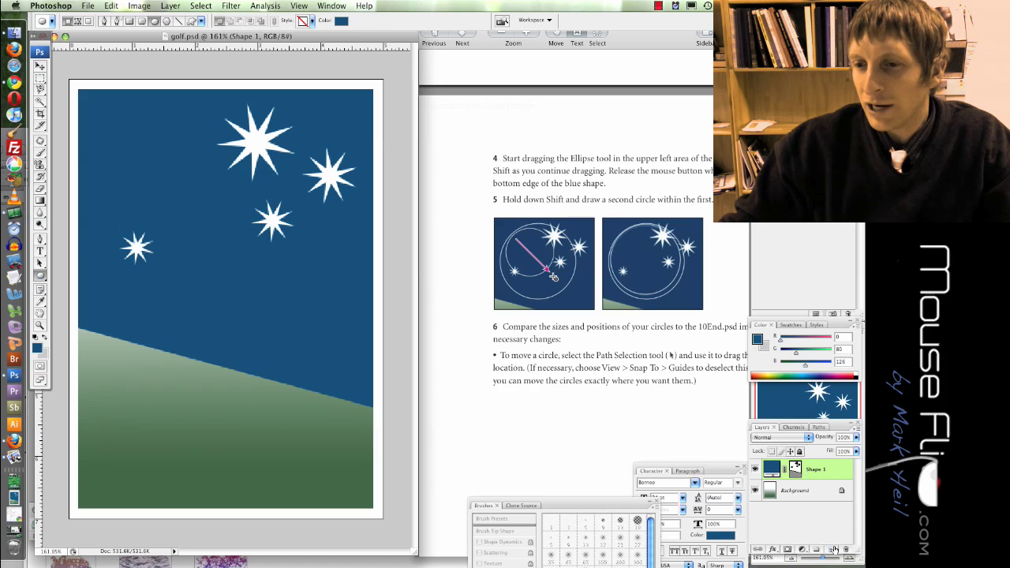
{"action": "left_click", "coordinate": [833, 549]}
{"action": "double_click", "coordinate": [798, 471]}
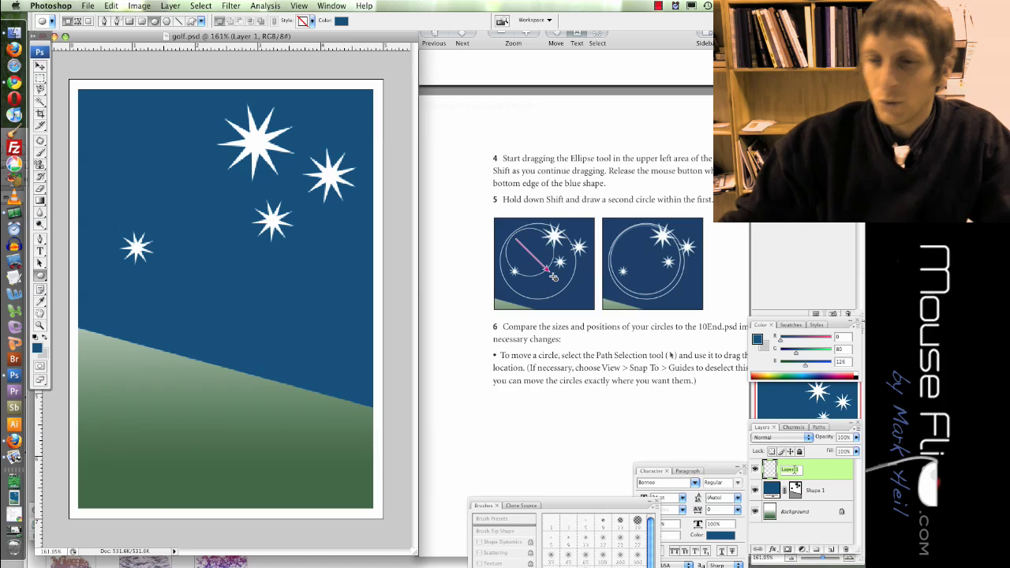
{"action": "type", "text": "st"}
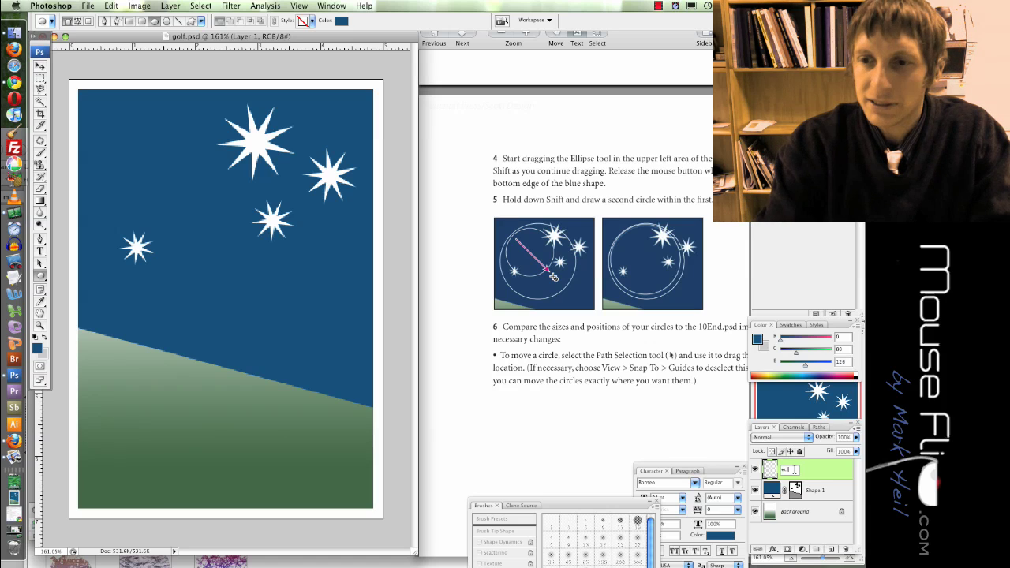
{"action": "left_click", "coordinate": [818, 427]}
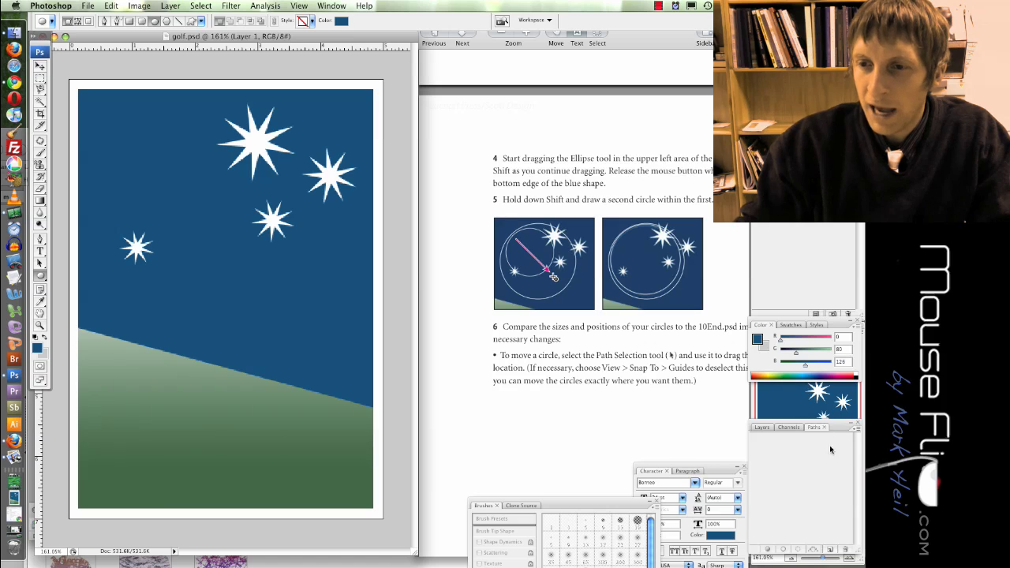
{"action": "left_click", "coordinate": [832, 549]}
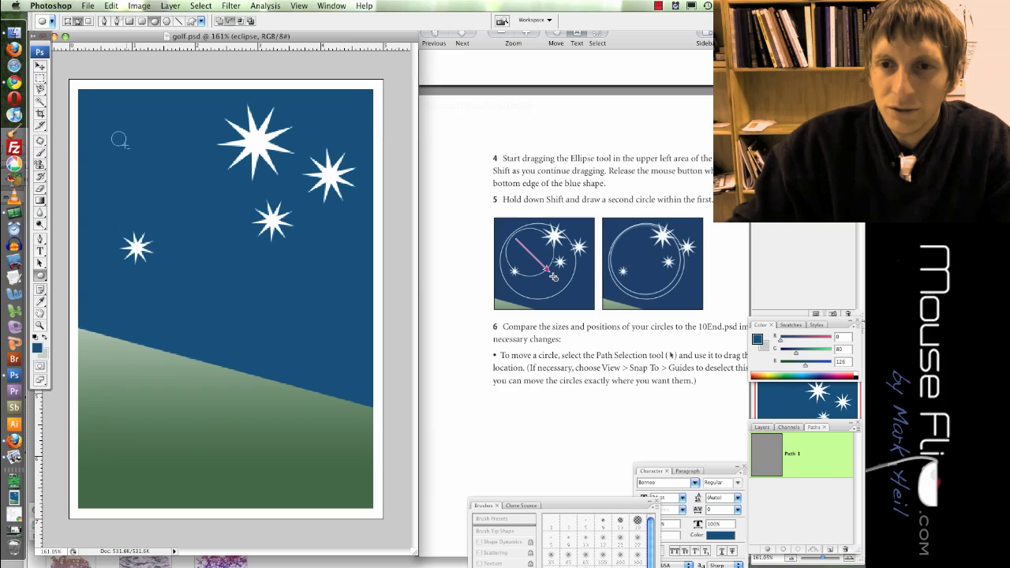
Draw a circle path in the upper-left sky, then a larger one offset down-right
{"action": "left_click_drag", "start_coordinate": [124, 145], "coordinate": [213, 232]}
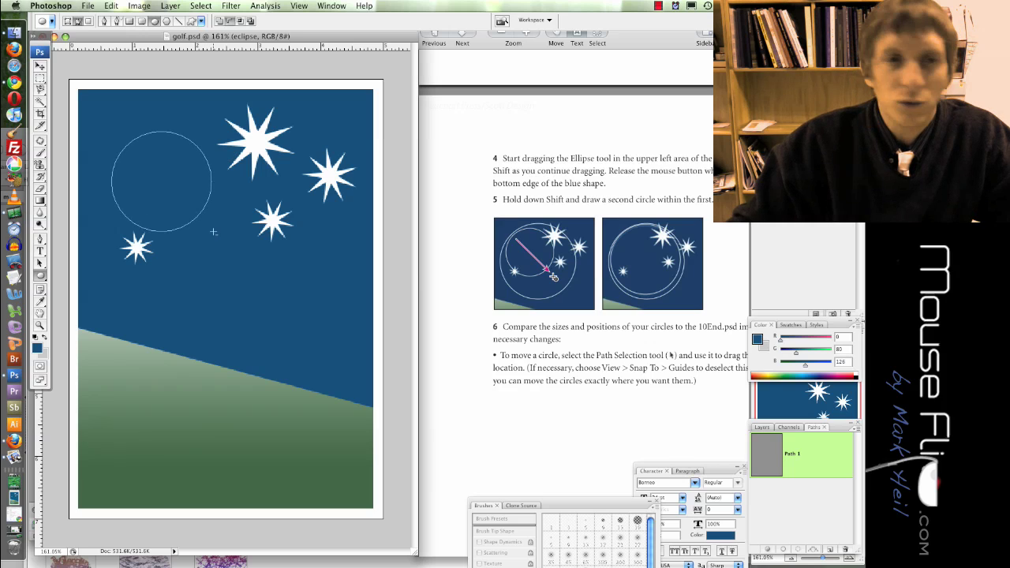
{"action": "left_click_drag", "start_coordinate": [213, 232], "coordinate": [213, 232]}
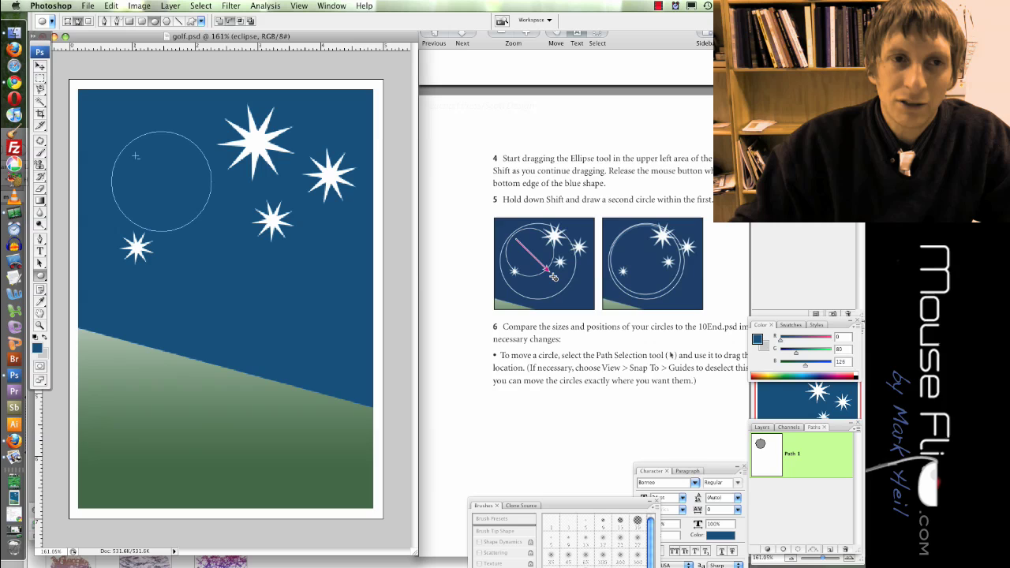
{"action": "key", "text": "ctrl+z"}
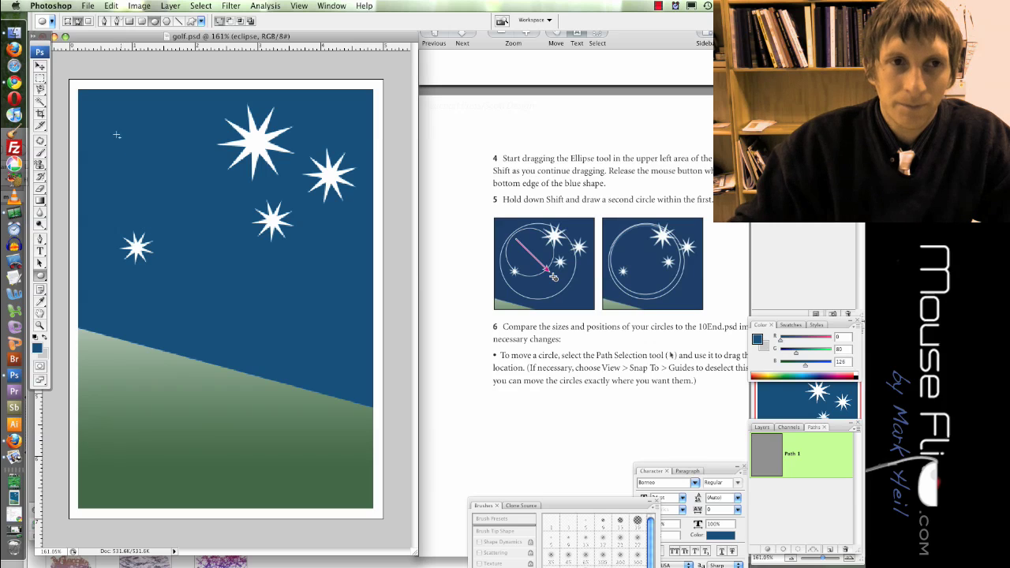
{"action": "left_click_drag", "start_coordinate": [116, 135], "coordinate": [224, 240]}
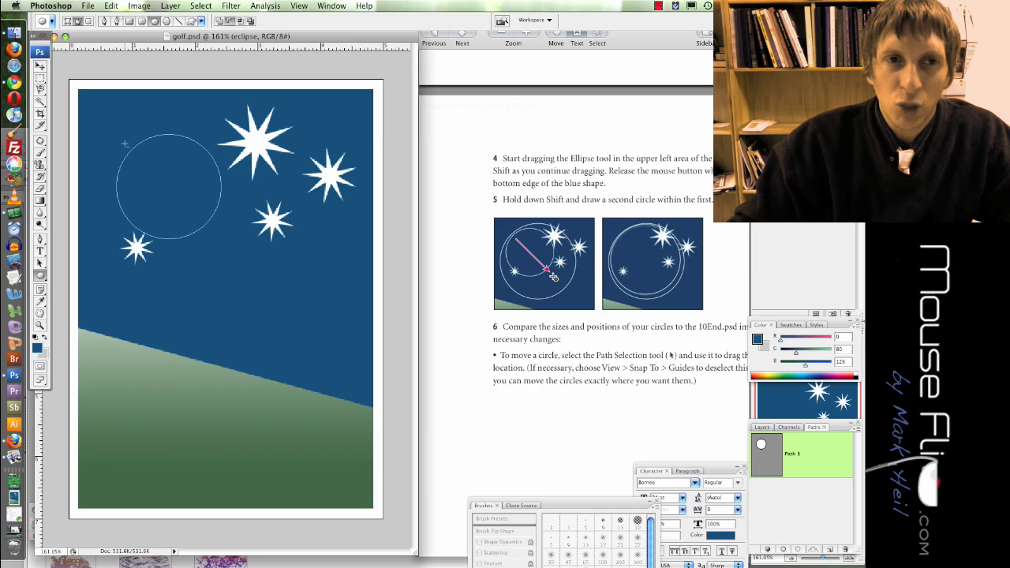
{"action": "left_click_drag", "start_coordinate": [125, 144], "coordinate": [248, 254]}
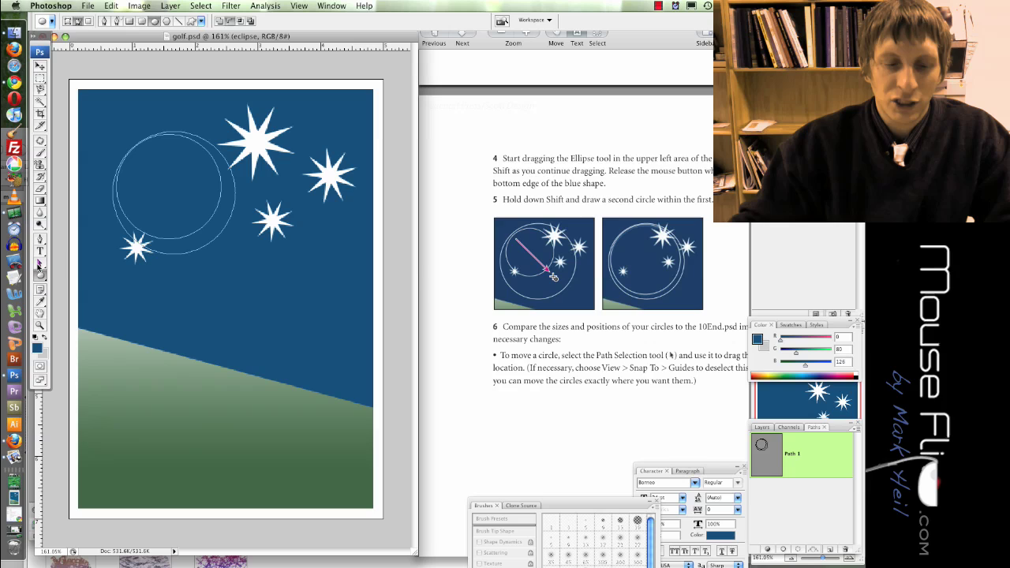
Select both circle paths and set them to Exclude Overlapping Shape Areas
{"action": "left_click", "coordinate": [39, 266]}
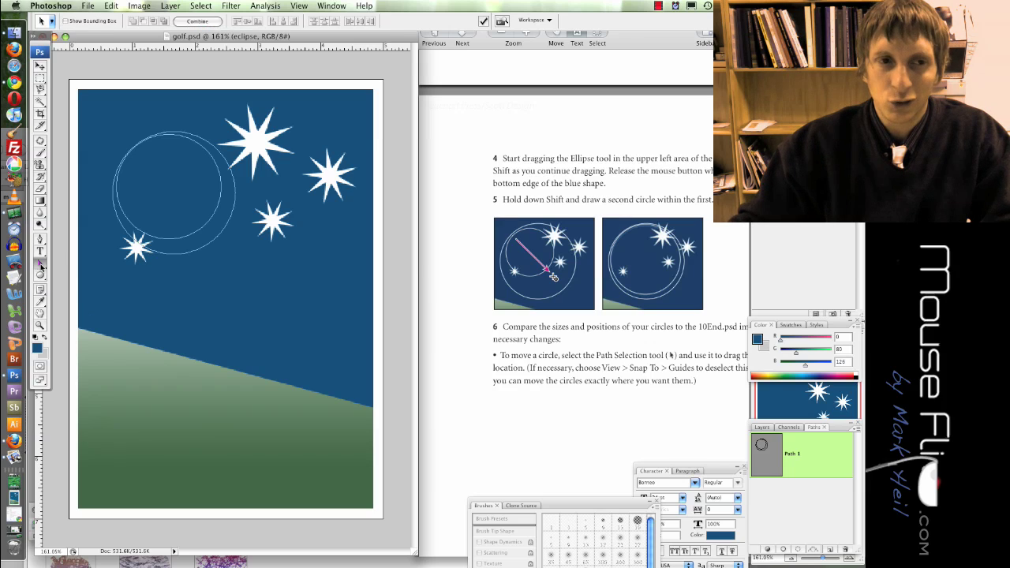
{"action": "left_click", "coordinate": [40, 267]}
{"action": "left_click", "coordinate": [41, 267]}
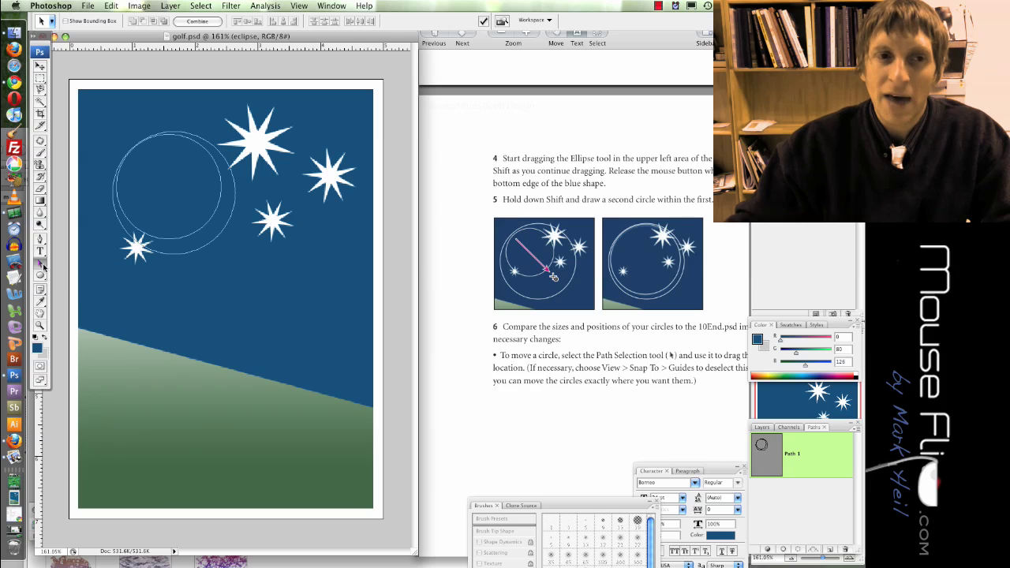
{"action": "left_click", "coordinate": [162, 239]}
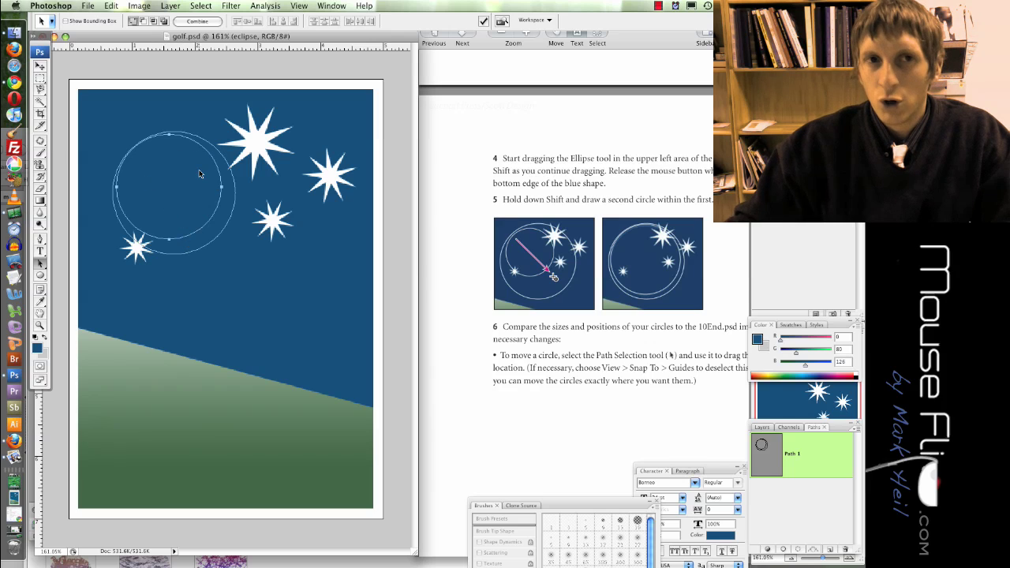
{"action": "left_click", "coordinate": [226, 227], "text": "shift"}
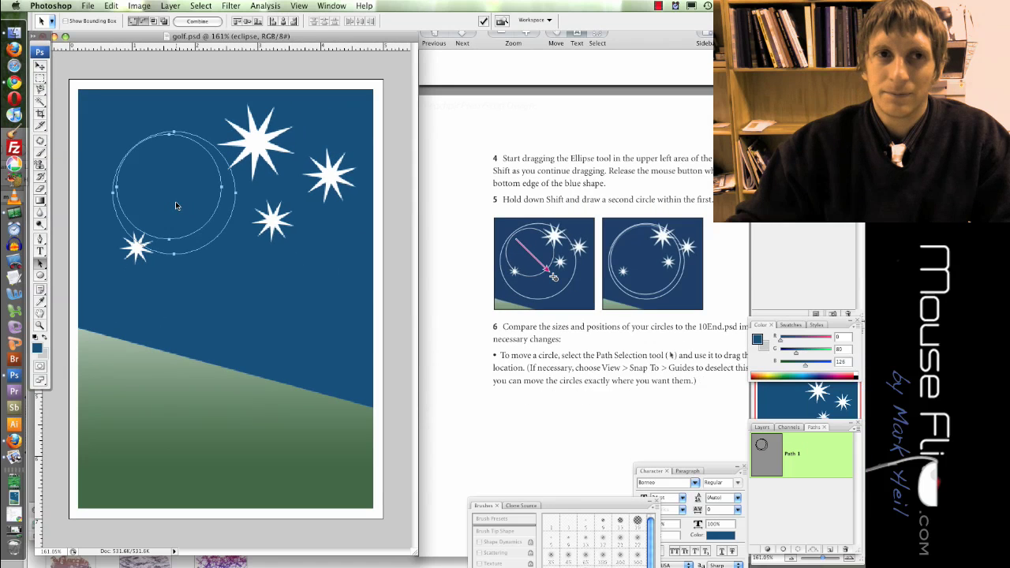
{"action": "left_click", "coordinate": [163, 21]}
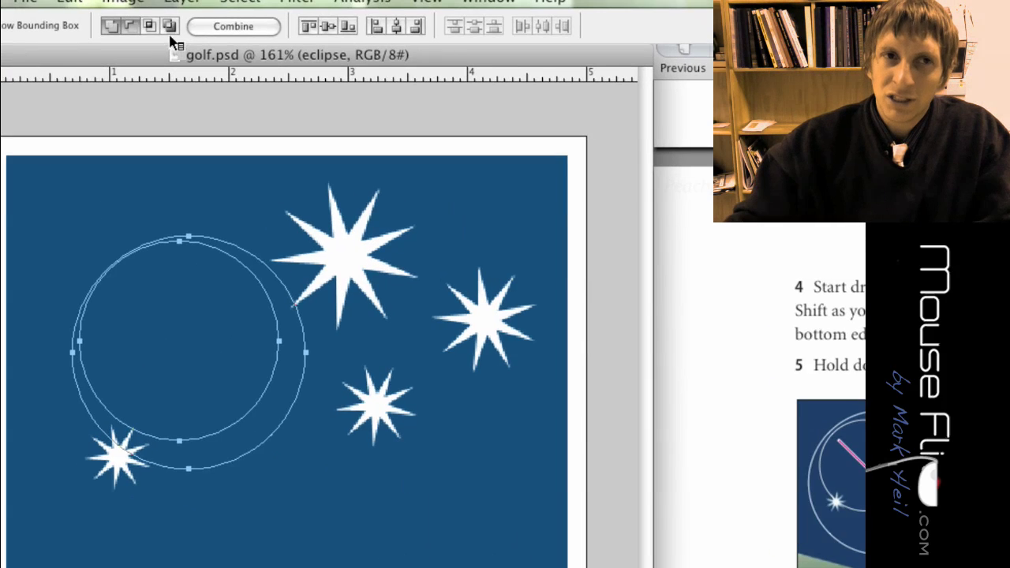
{"action": "left_click", "coordinate": [164, 22]}
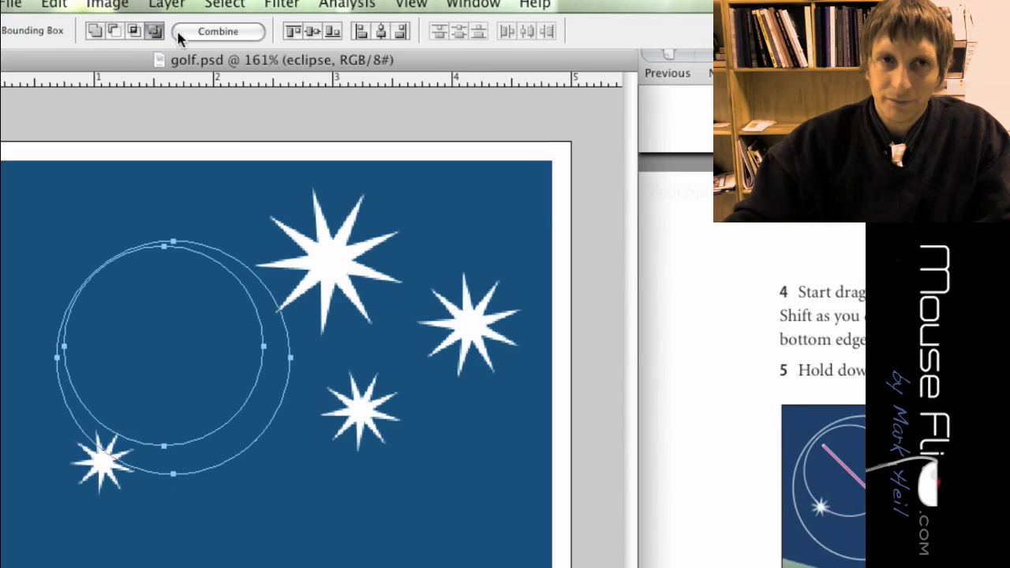
Combine the circles and fill Path 1 with light grey to form the crescent eclipse
{"action": "left_click", "coordinate": [197, 34]}
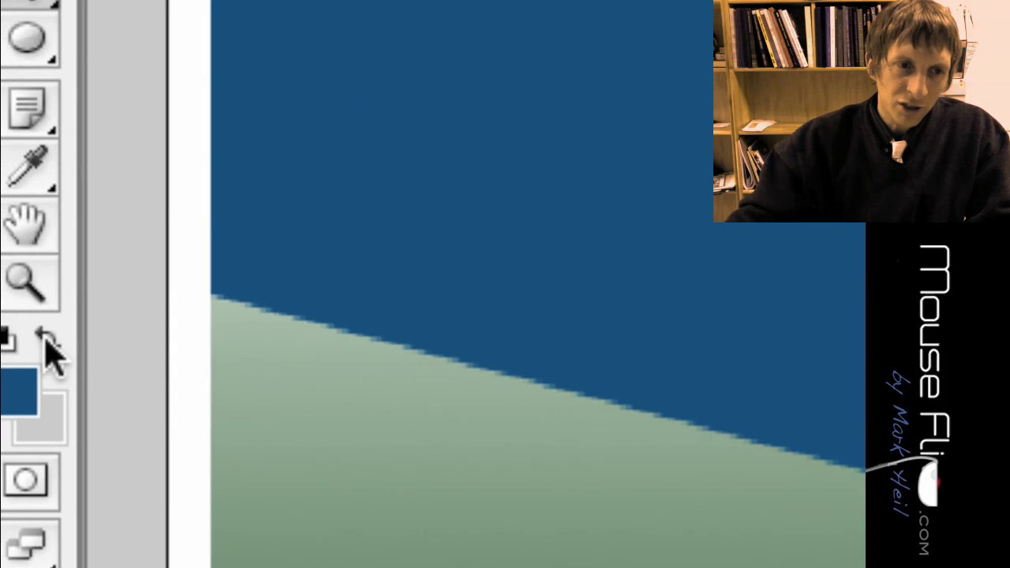
{"action": "left_click", "coordinate": [45, 341]}
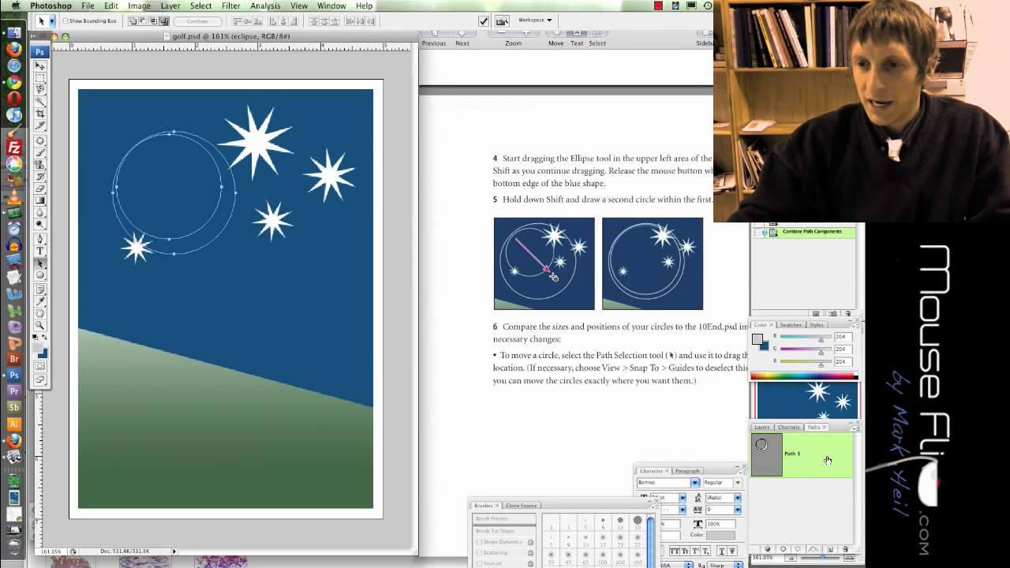
{"action": "left_click", "coordinate": [825, 458]}
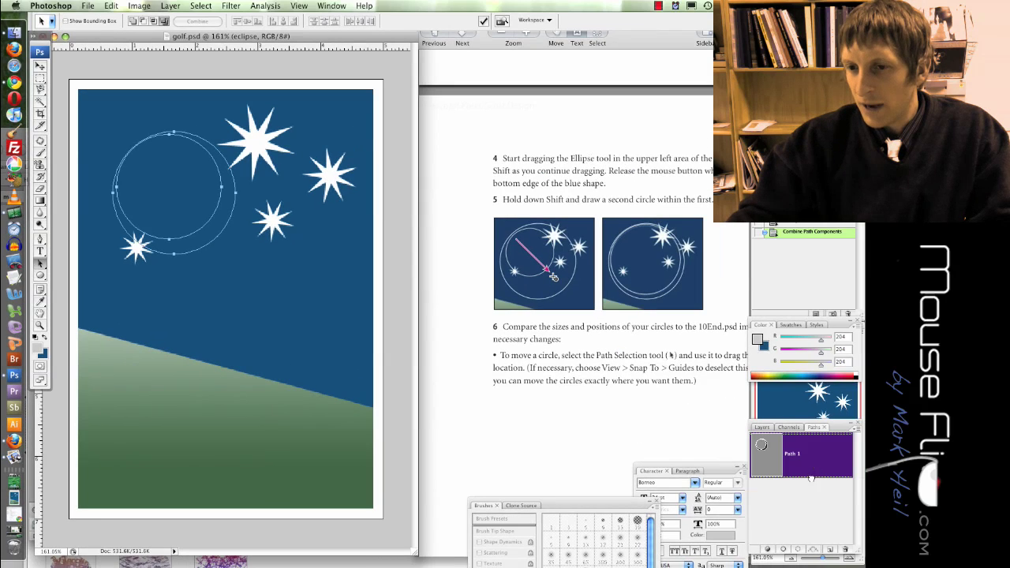
{"action": "left_click", "coordinate": [770, 547]}
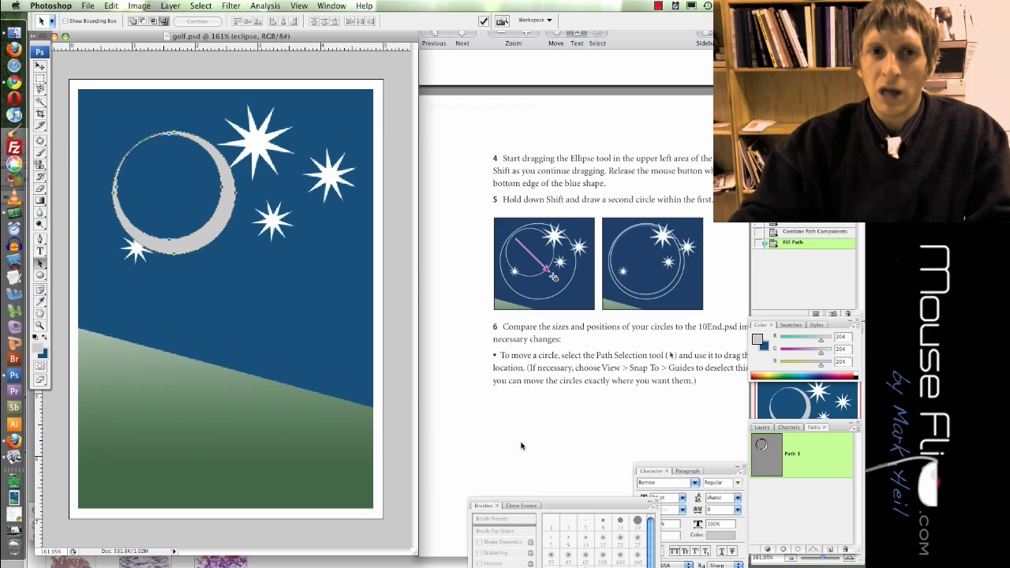
{"action": "left_click", "coordinate": [44, 66]}
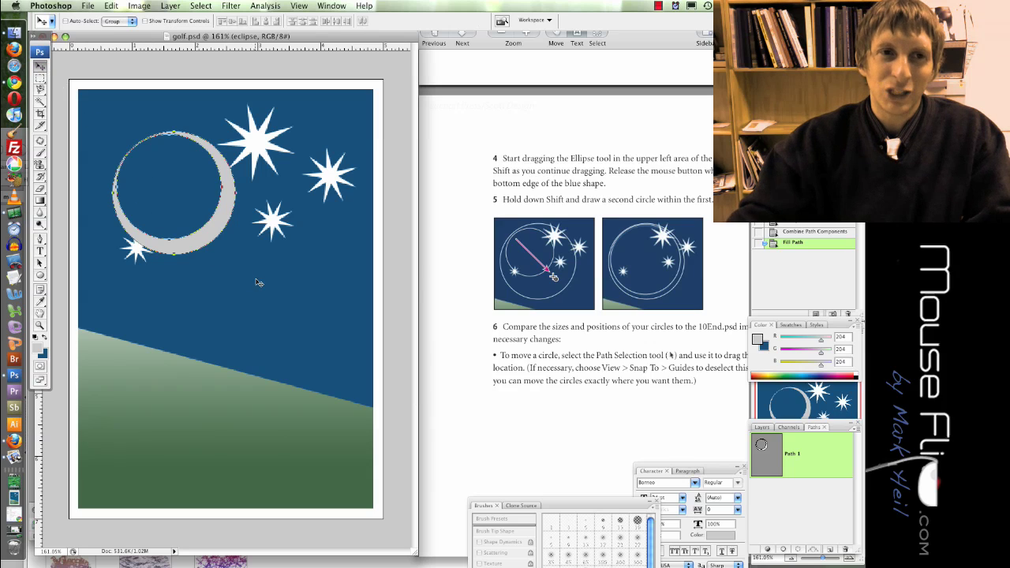